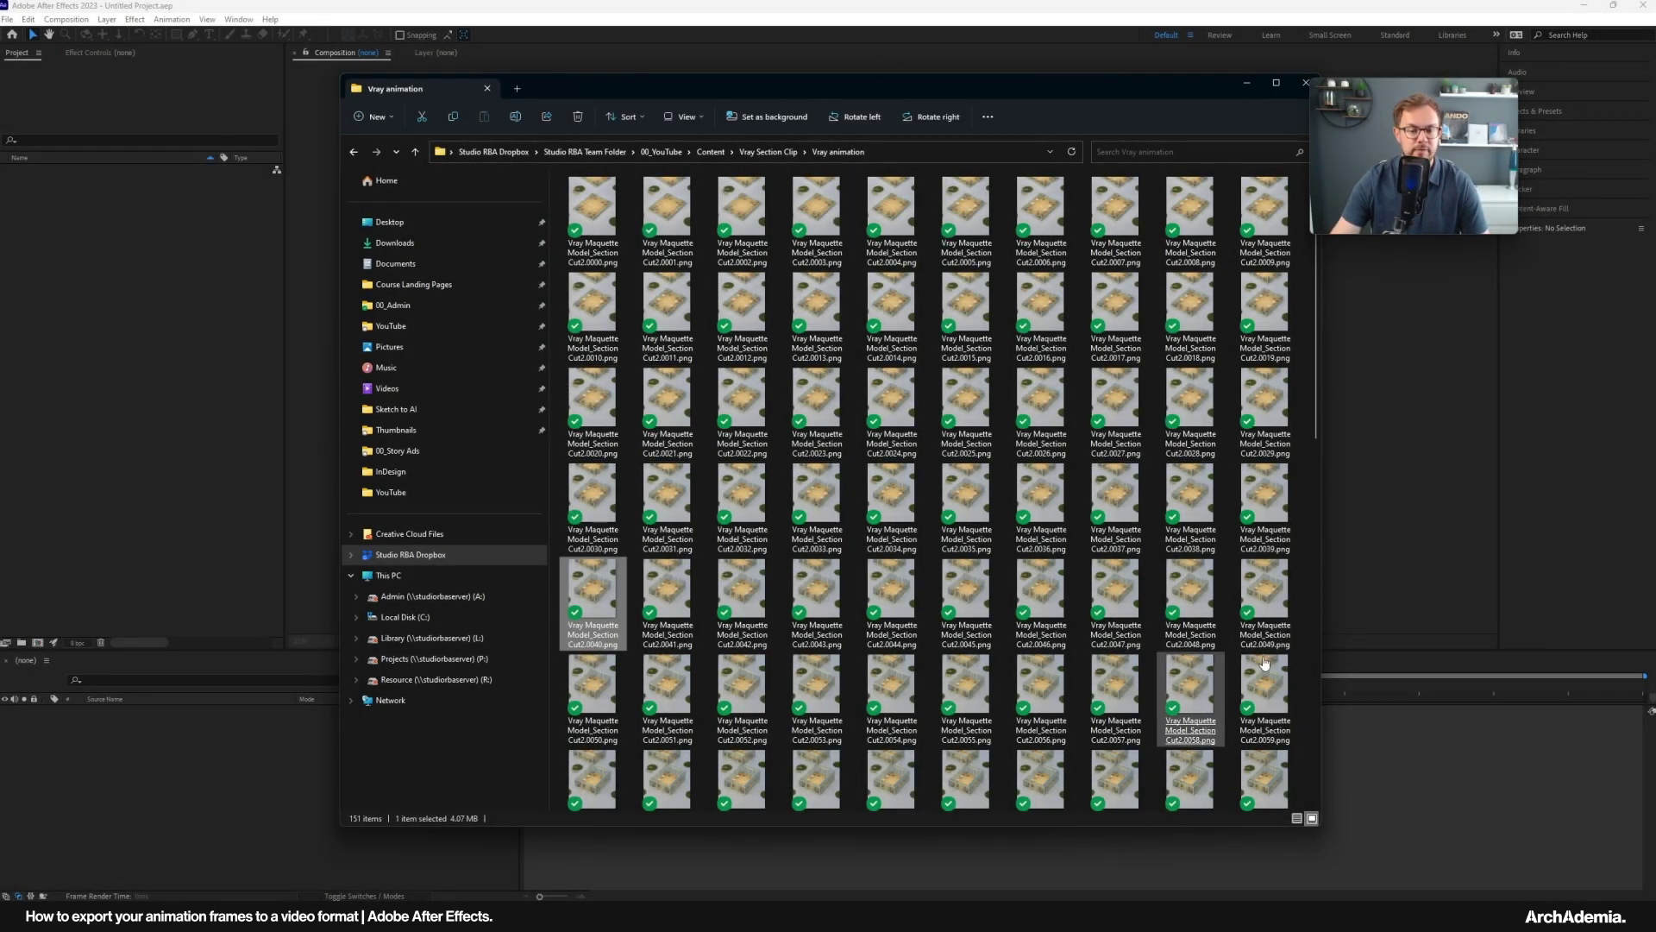
# Browse the Vray animation PNG frames and preview frame 0000 full-screen.
pyautogui.scroll(-10, 949, 483)
pyautogui.click(749, 747)
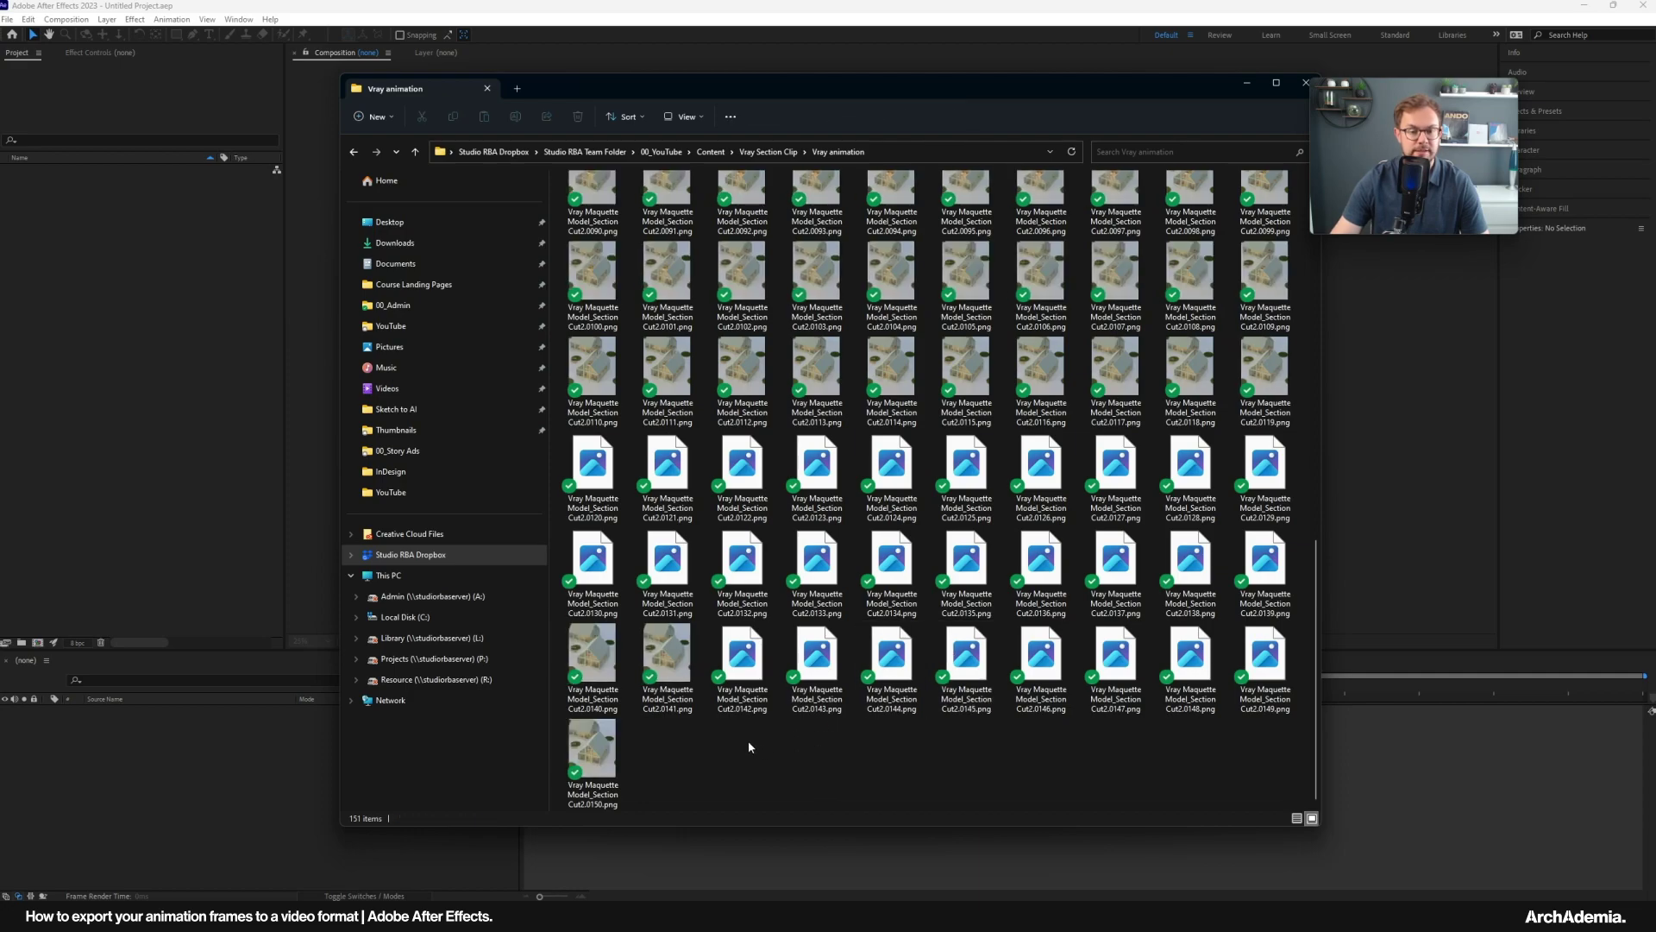
pyautogui.scroll(15, 777, 690)
pyautogui.click(615, 245)
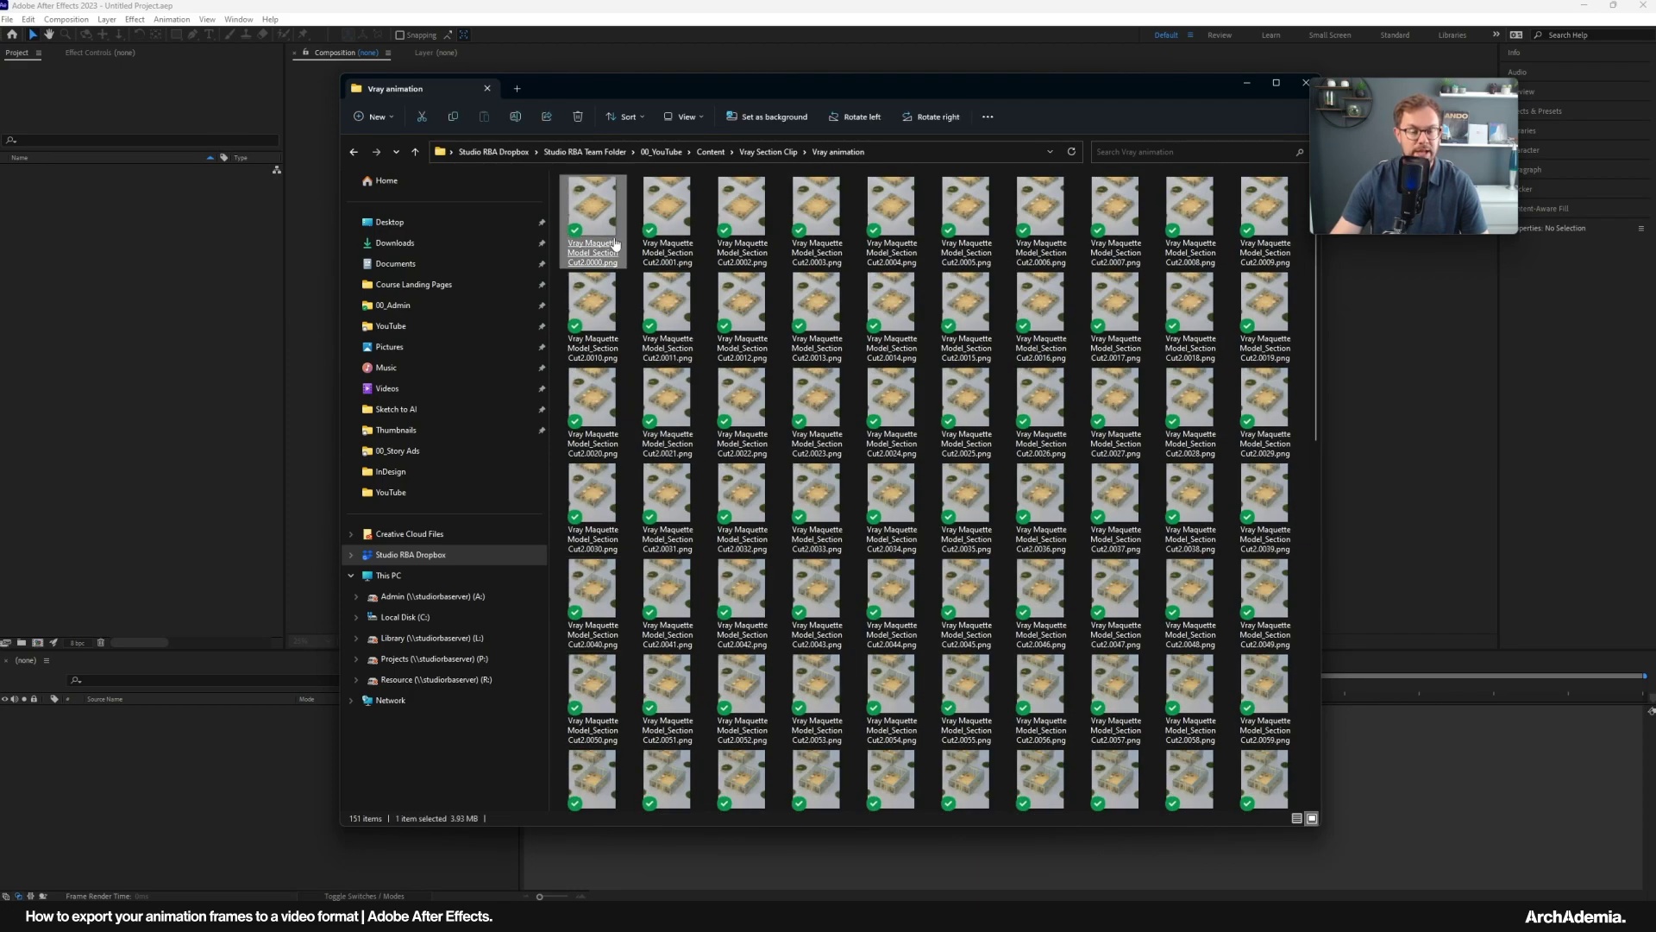
pyautogui.doubleClick(615, 244)
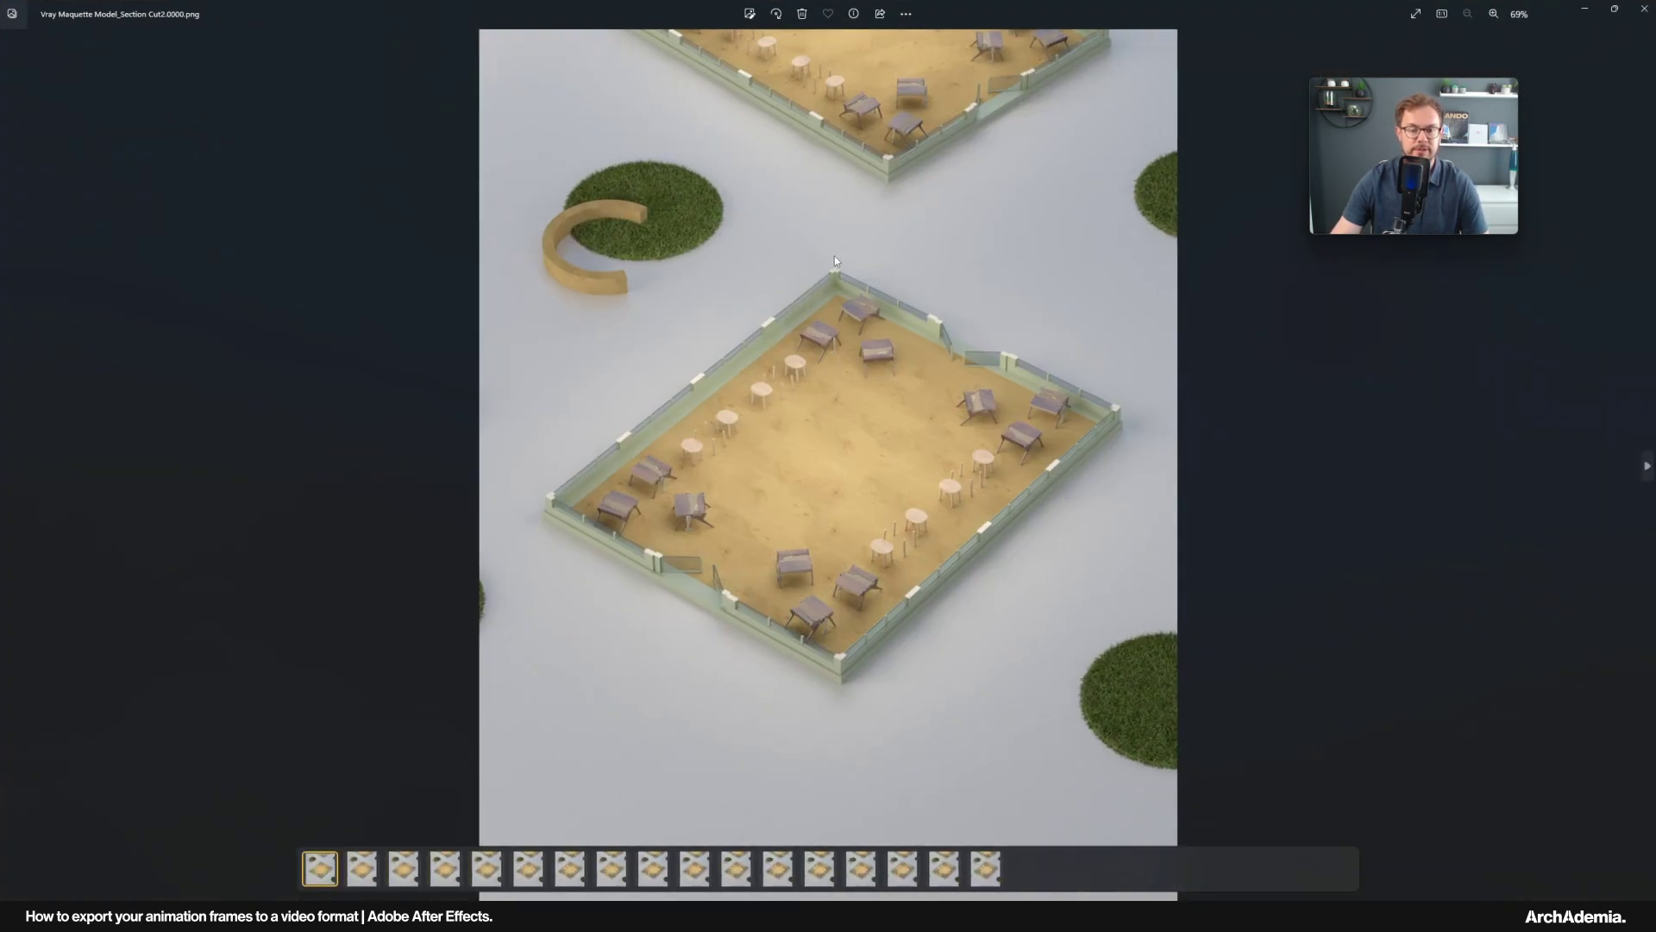
pyautogui.click(1645, 9)
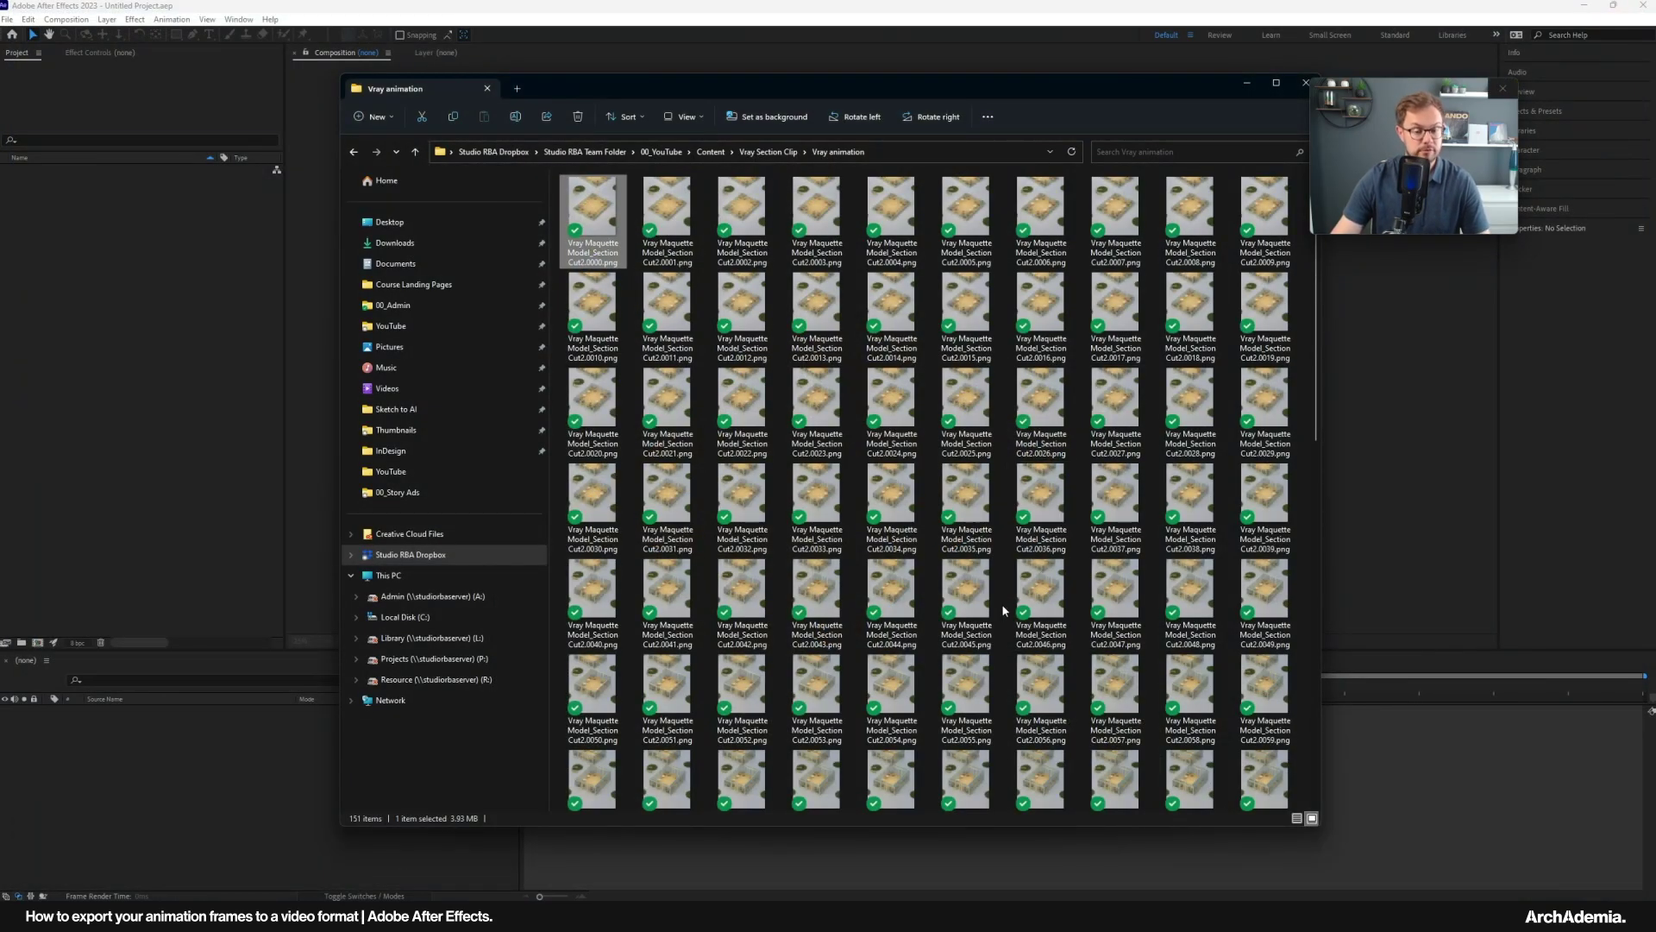
# Copy the Vray animation folder's full path from the address bar, then switch to After Effects.
pyautogui.scroll(-10, 1004, 608)
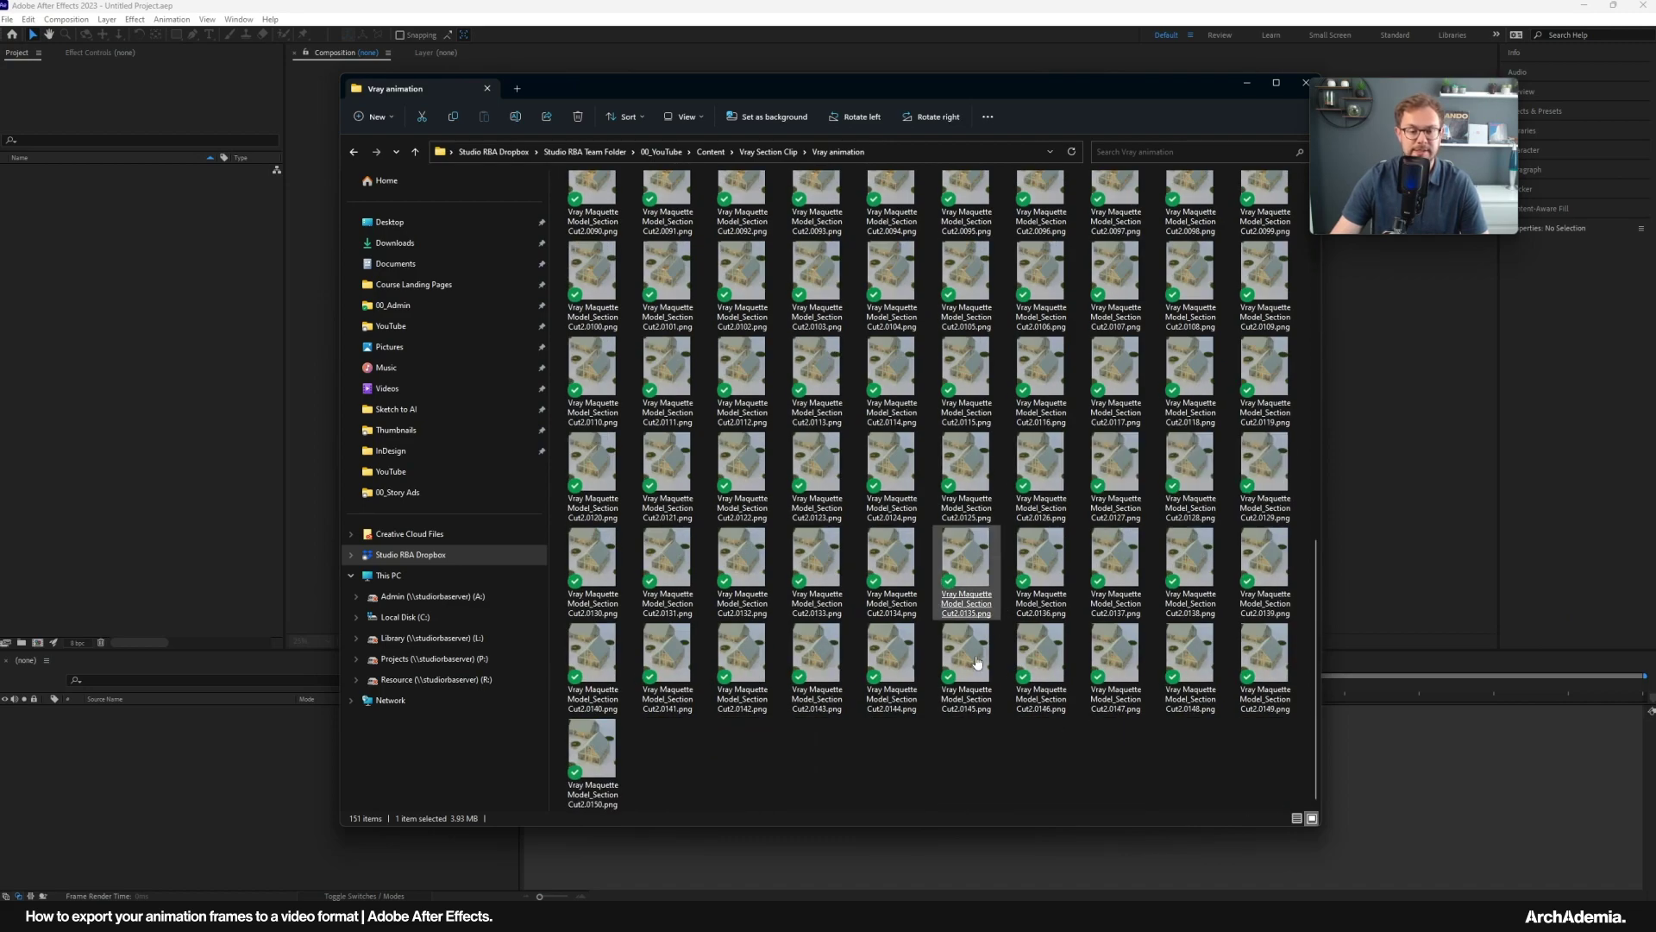
pyautogui.click(837, 801)
pyautogui.press('Home')
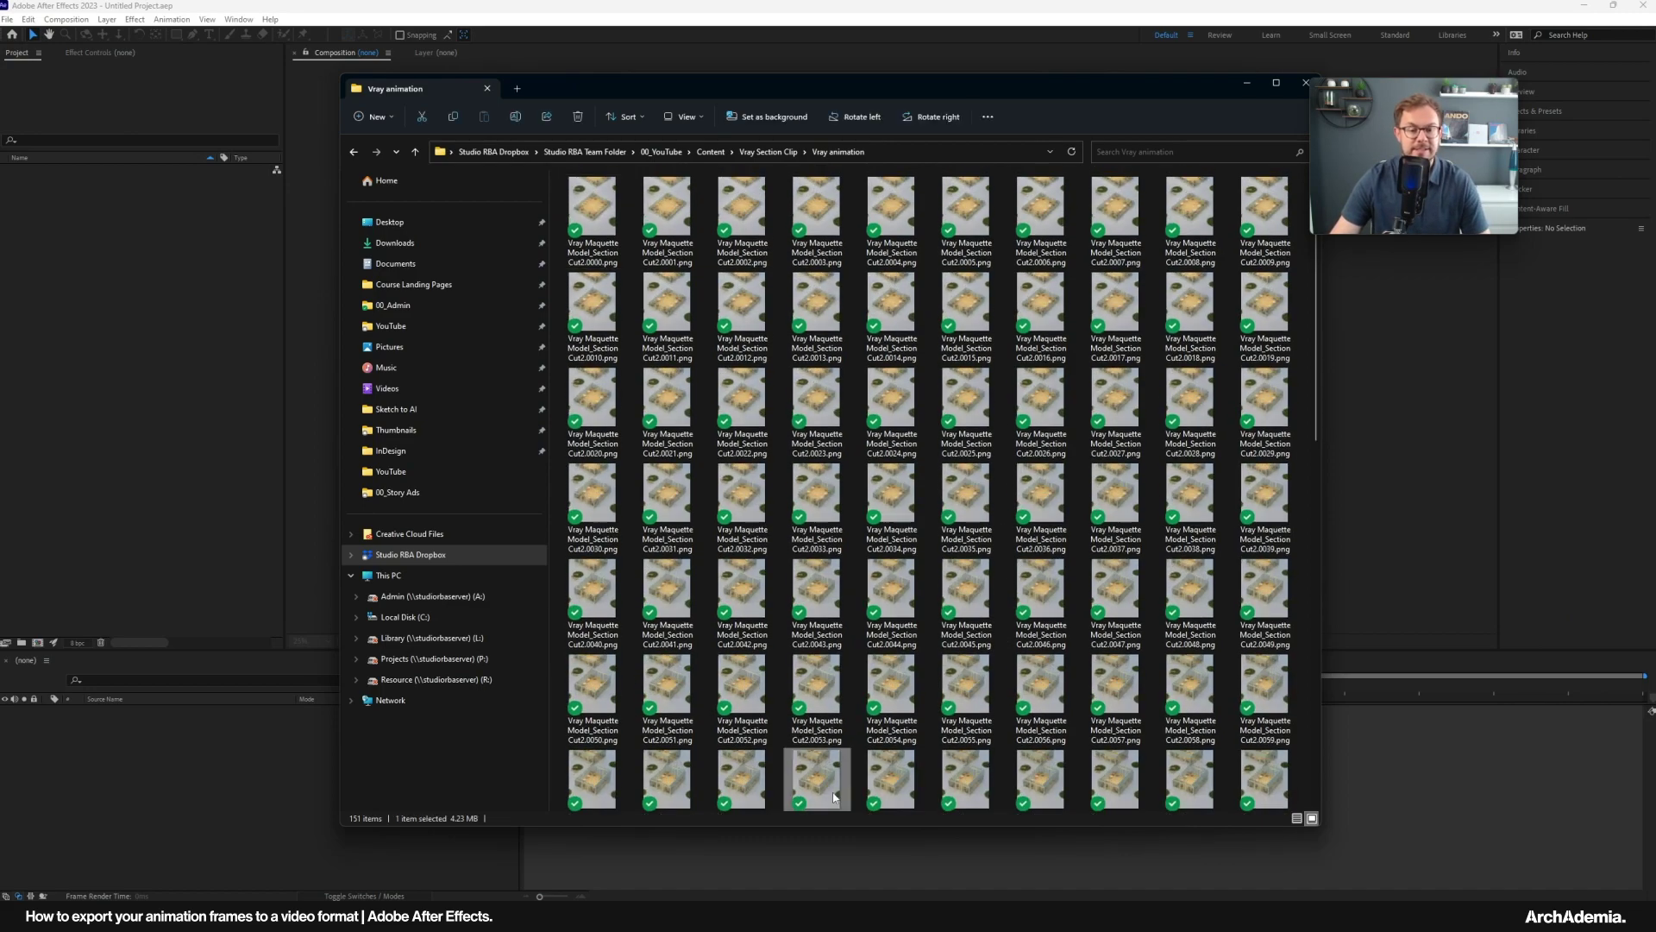
pyautogui.scroll(-10, 696, 541)
pyautogui.click(711, 764)
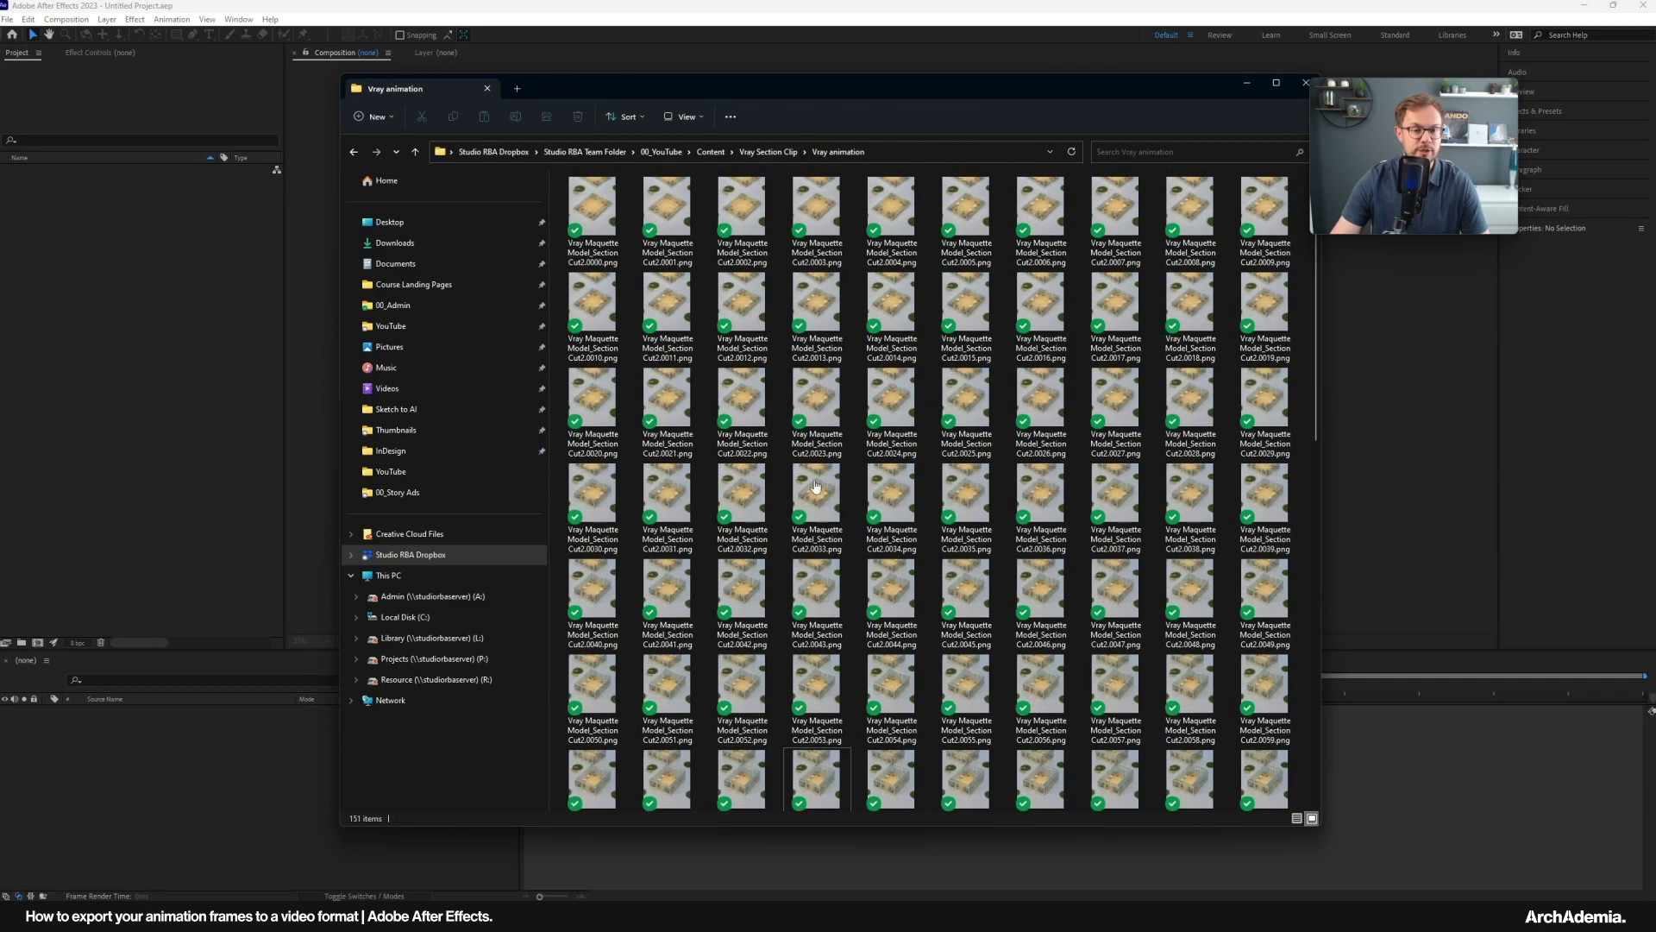
pyautogui.scroll(10, 711, 764)
pyautogui.moveTo(828, 82); pyautogui.dragTo(794, 85)
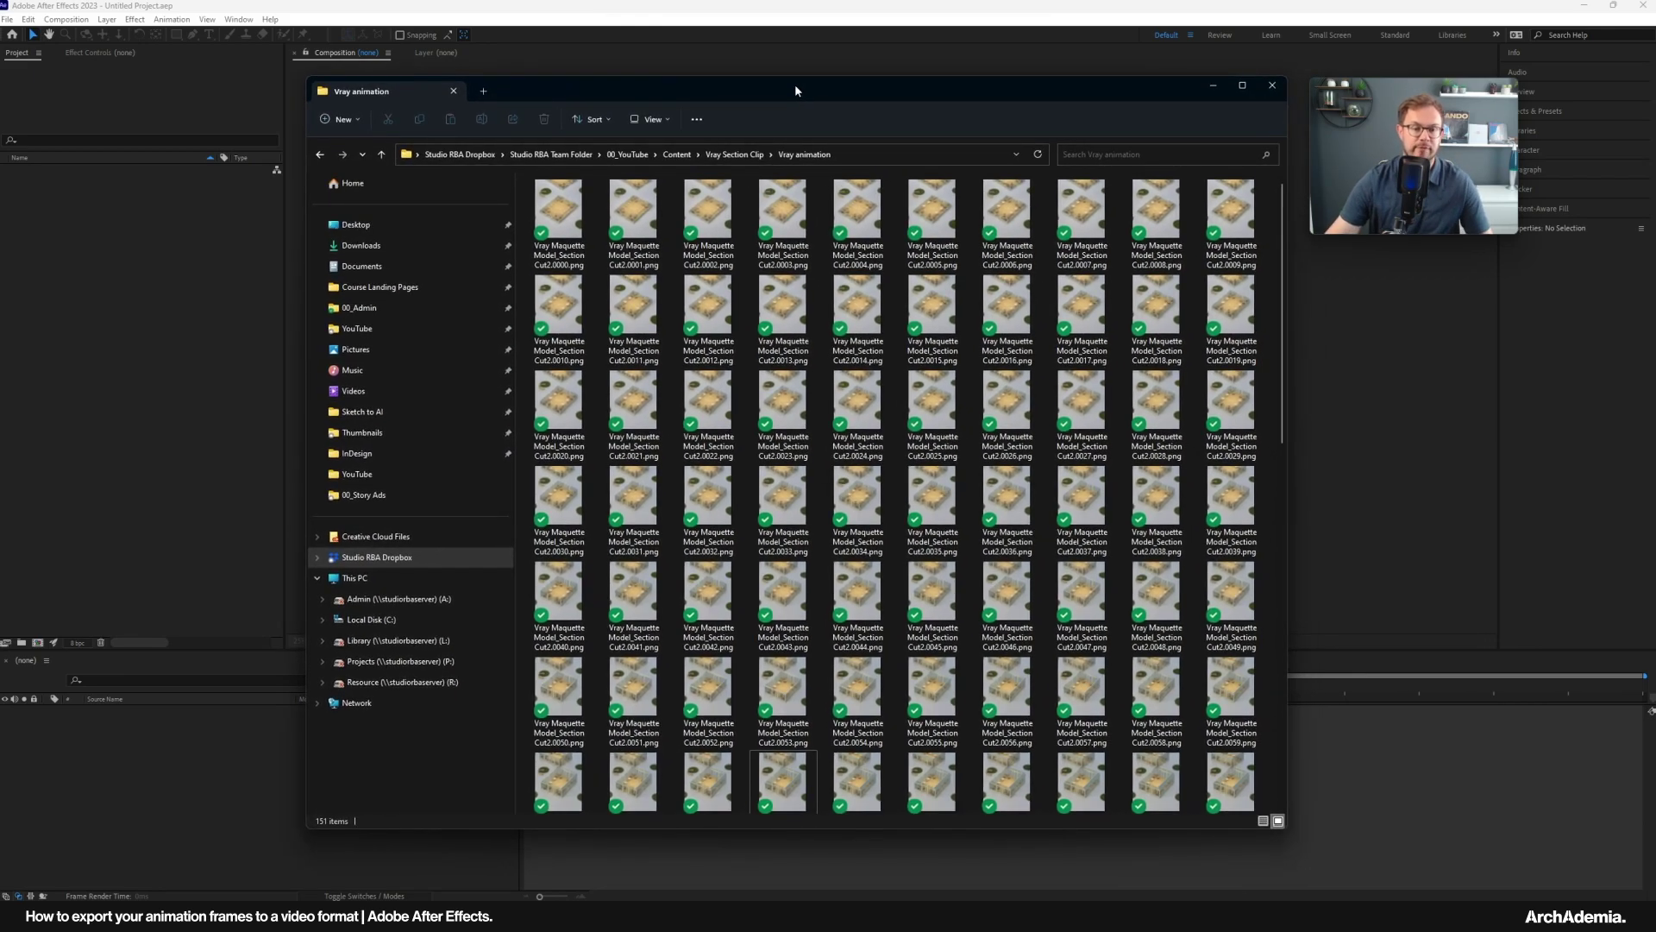
pyautogui.moveTo(721, 91); pyautogui.dragTo(732, 93)
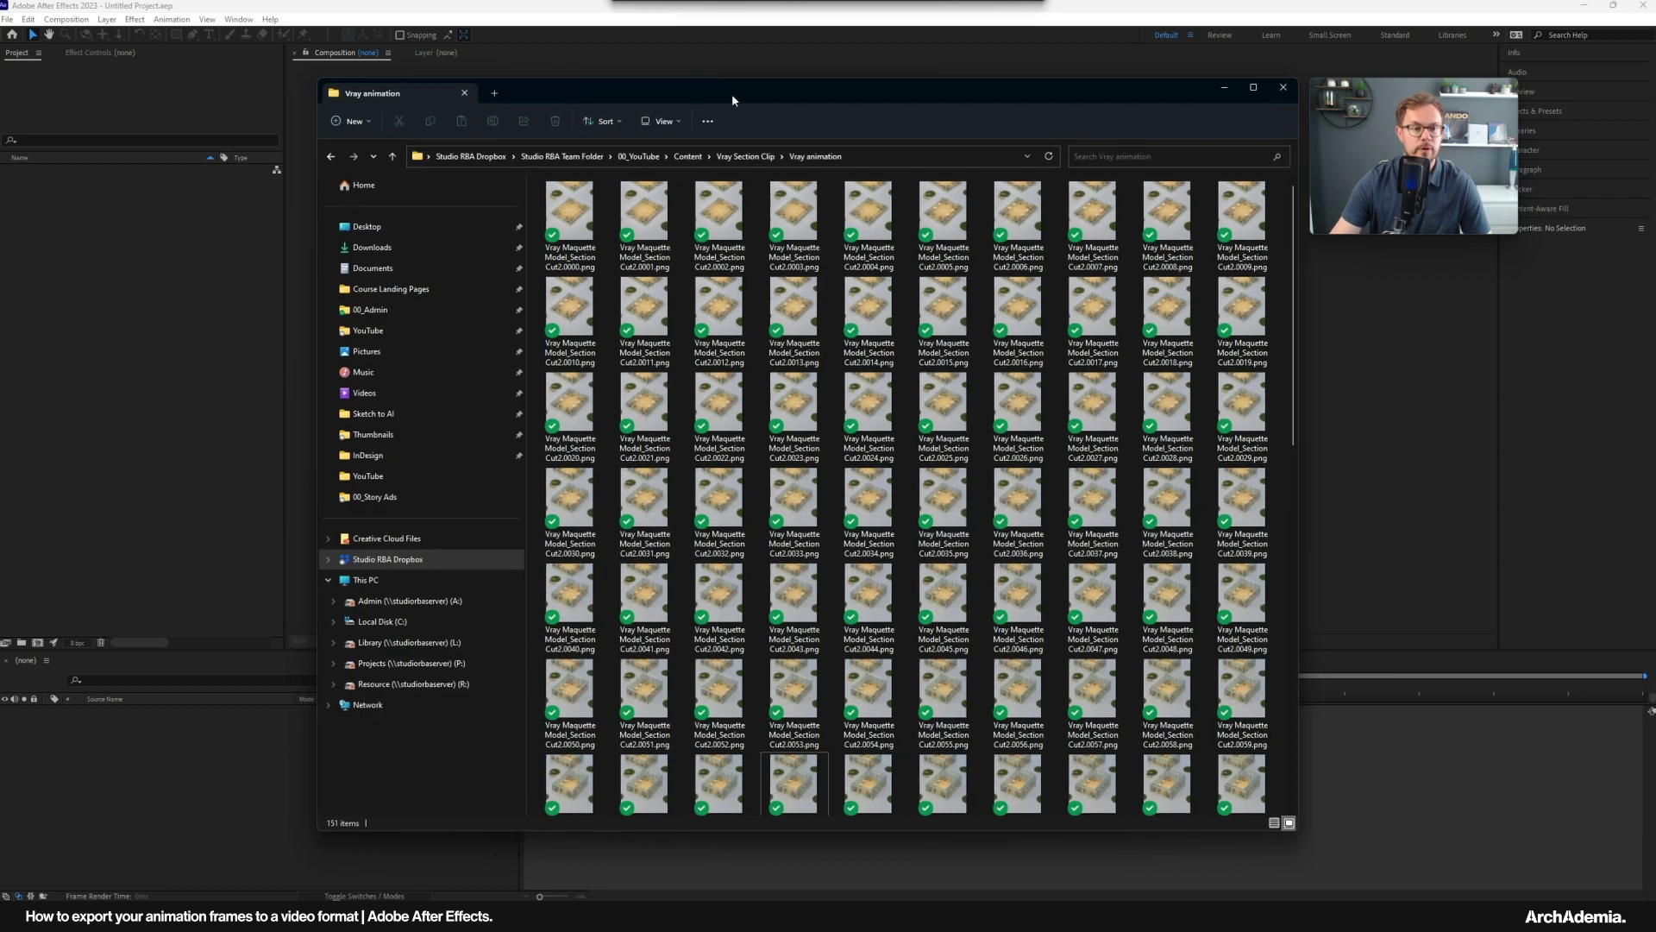
pyautogui.click(891, 155)
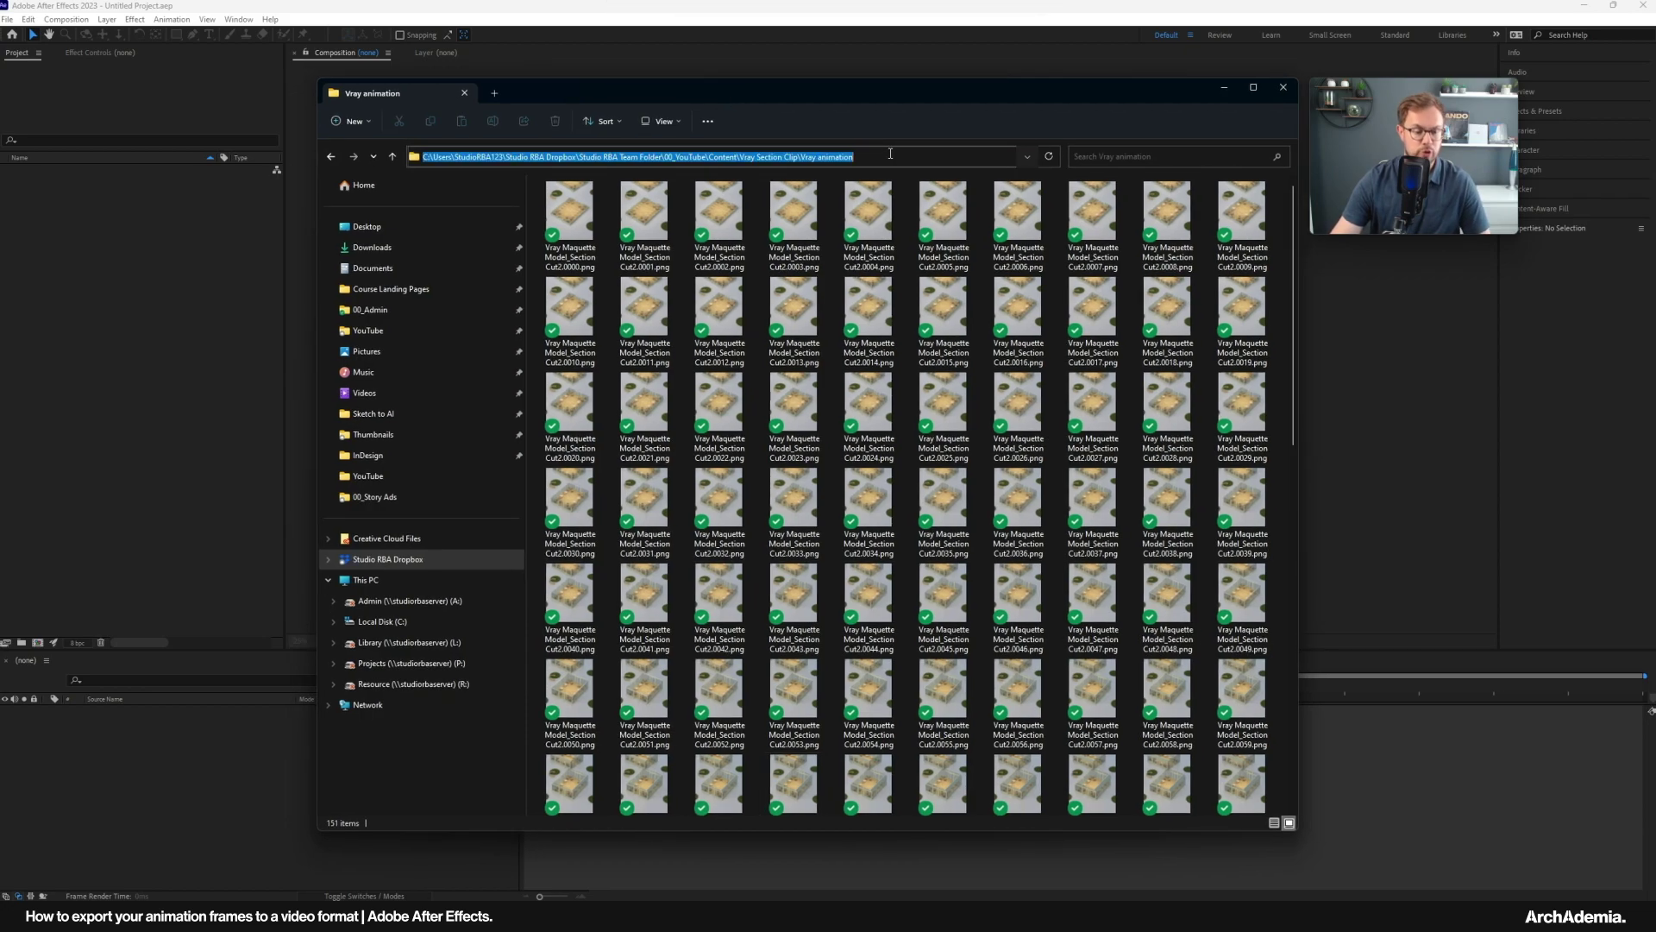
pyautogui.moveTo(851, 92); pyautogui.dragTo(864, 93)
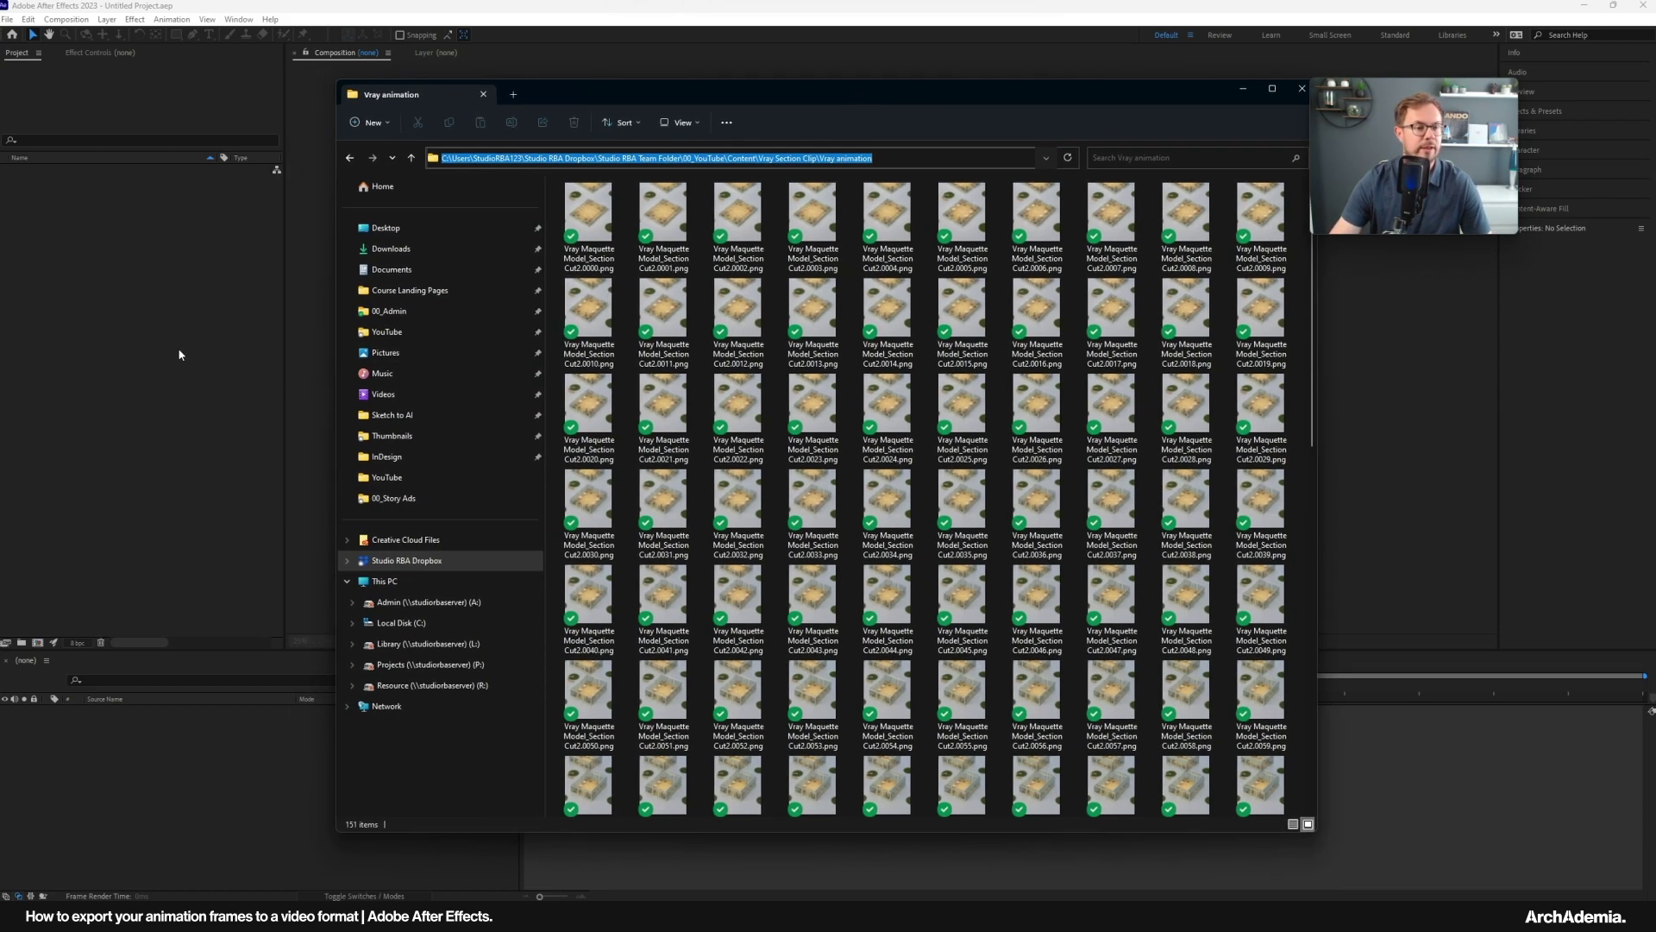
pyautogui.click(190, 354)
# Open the Import File dialog from the File > Import menu.
pyautogui.click(7, 19)
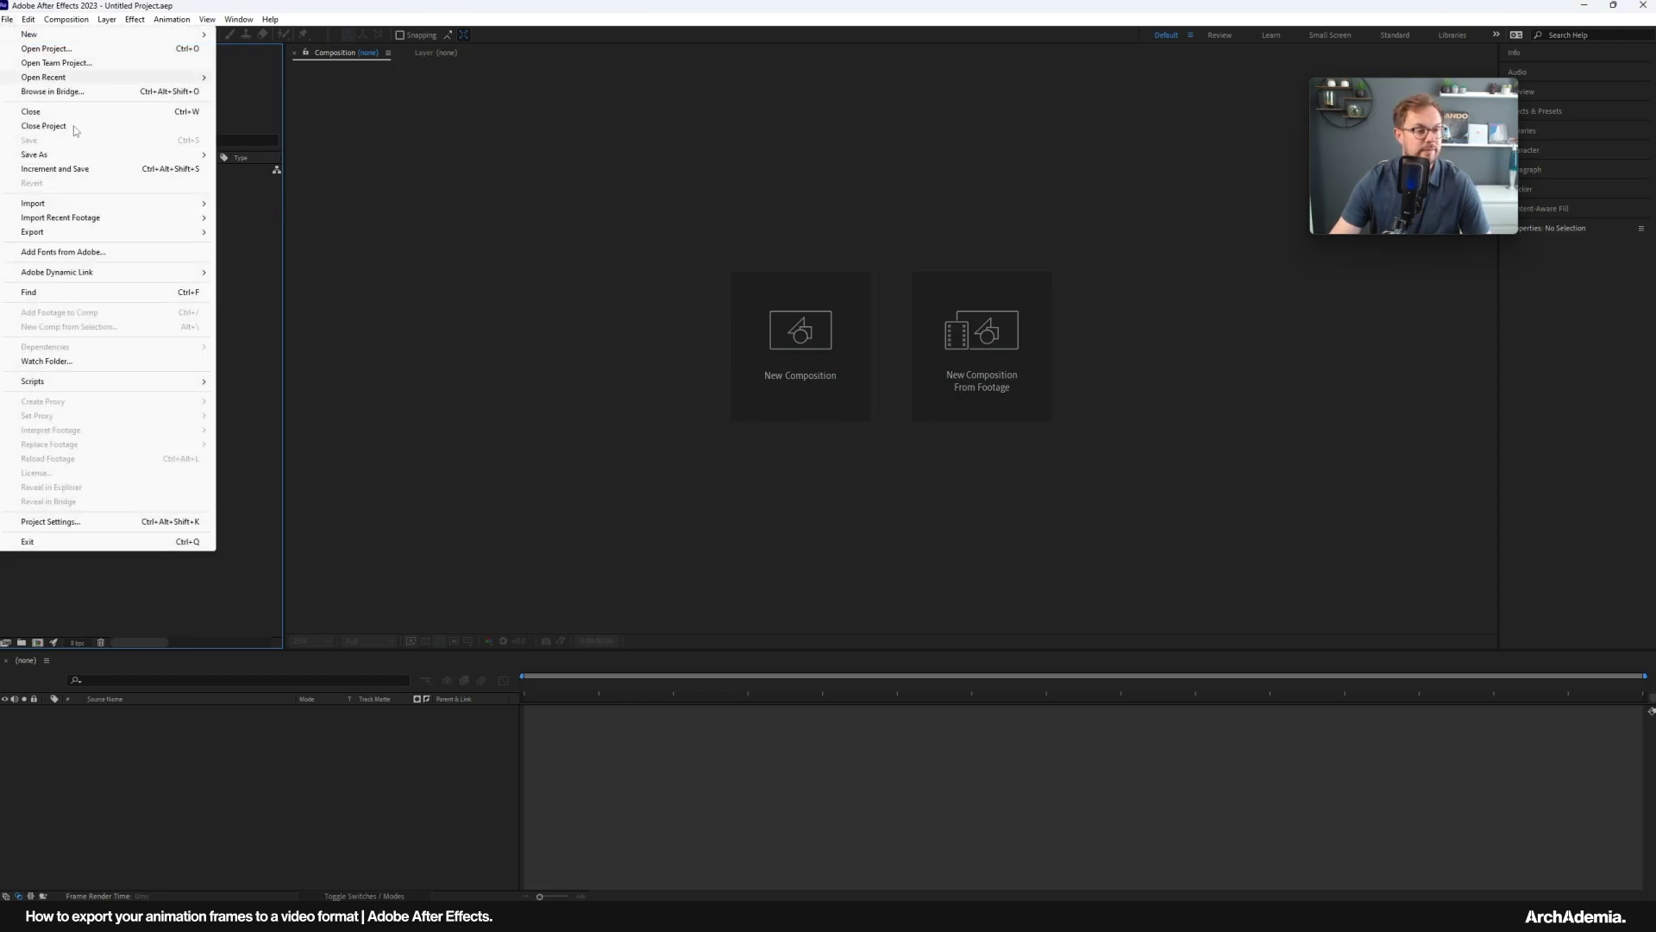
pyautogui.moveTo(164, 202)
pyautogui.click(274, 206)
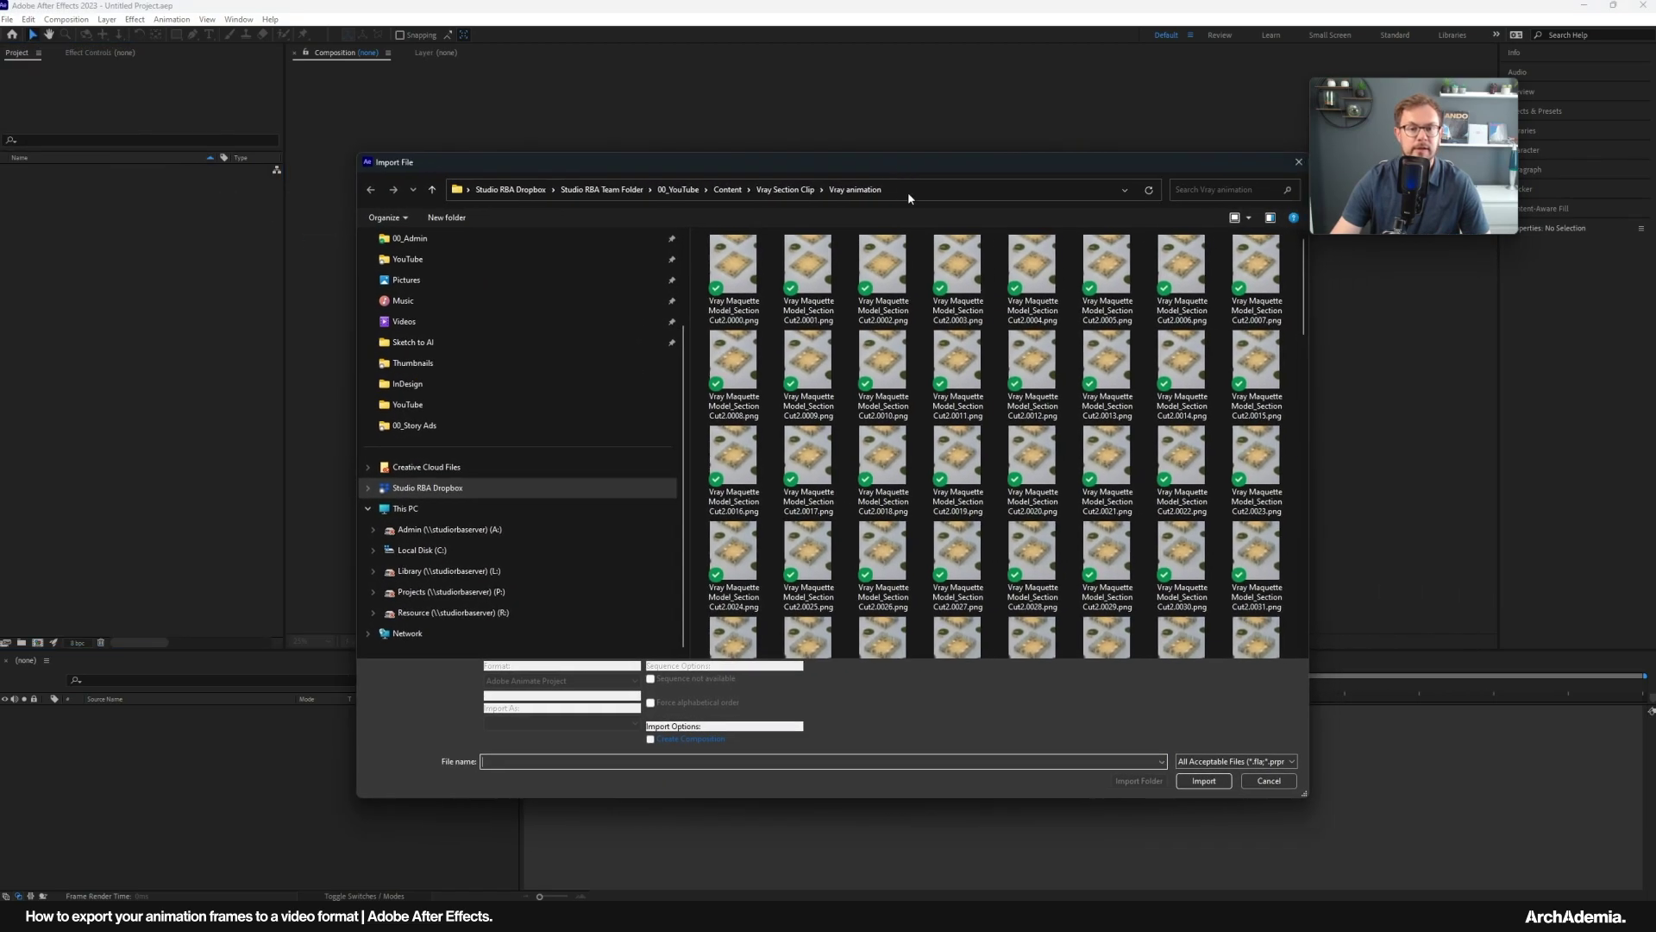
pyautogui.click(907, 197)
pyautogui.hotkey('ctrl', 'c')
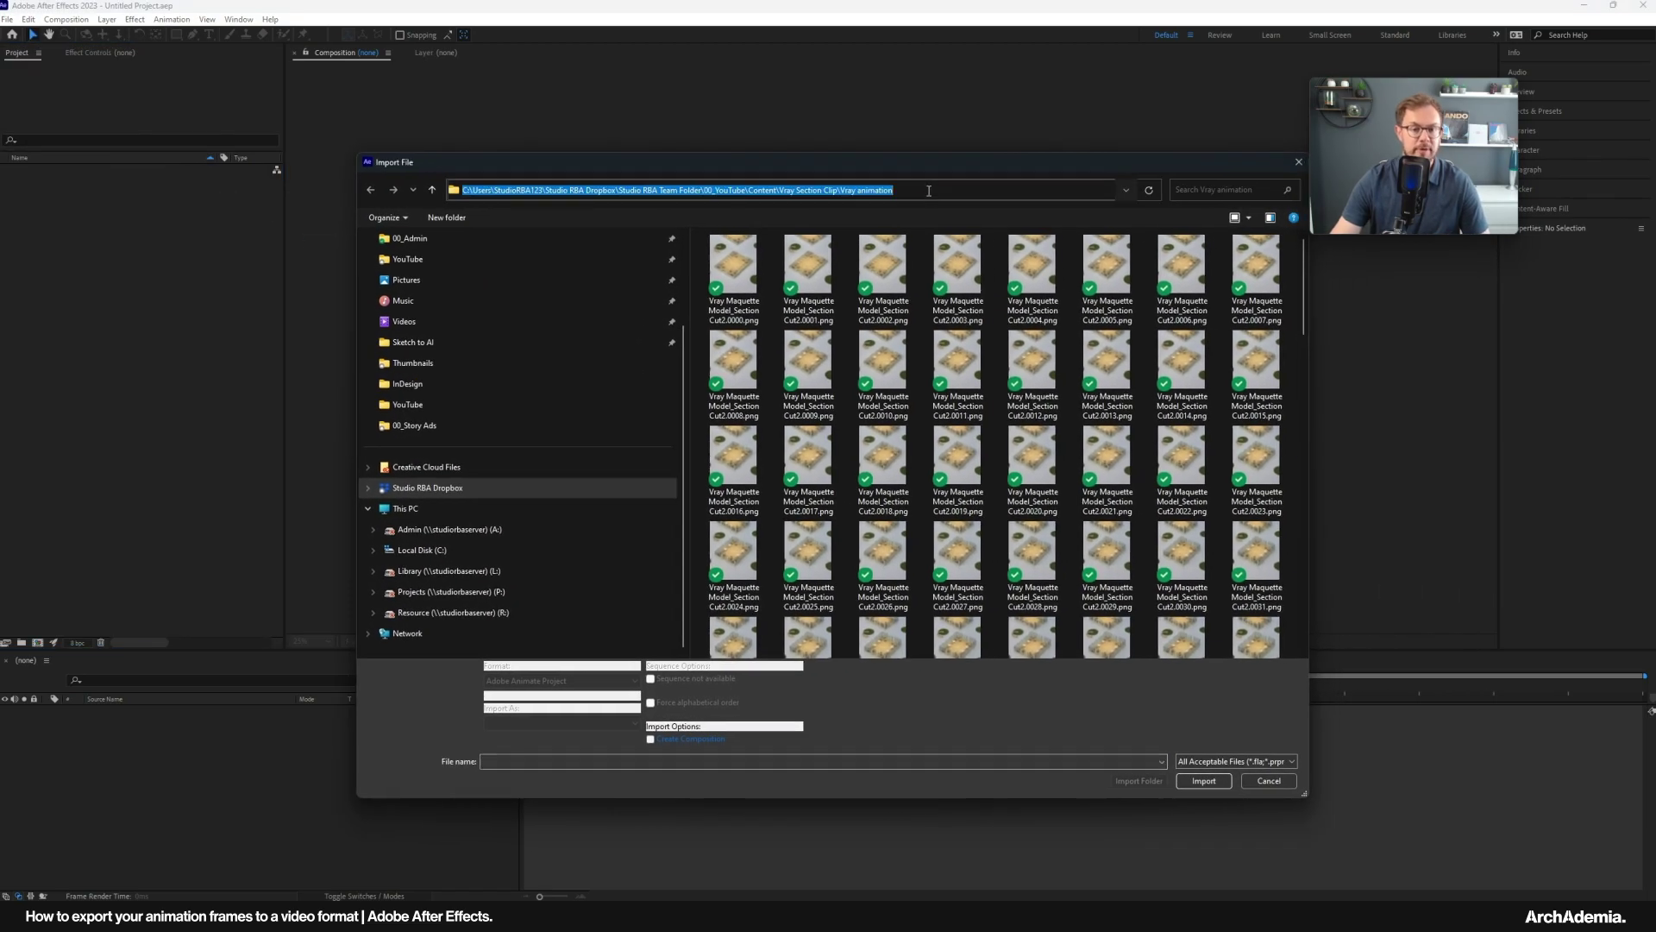
pyautogui.click(929, 191)
pyautogui.press('Escape')
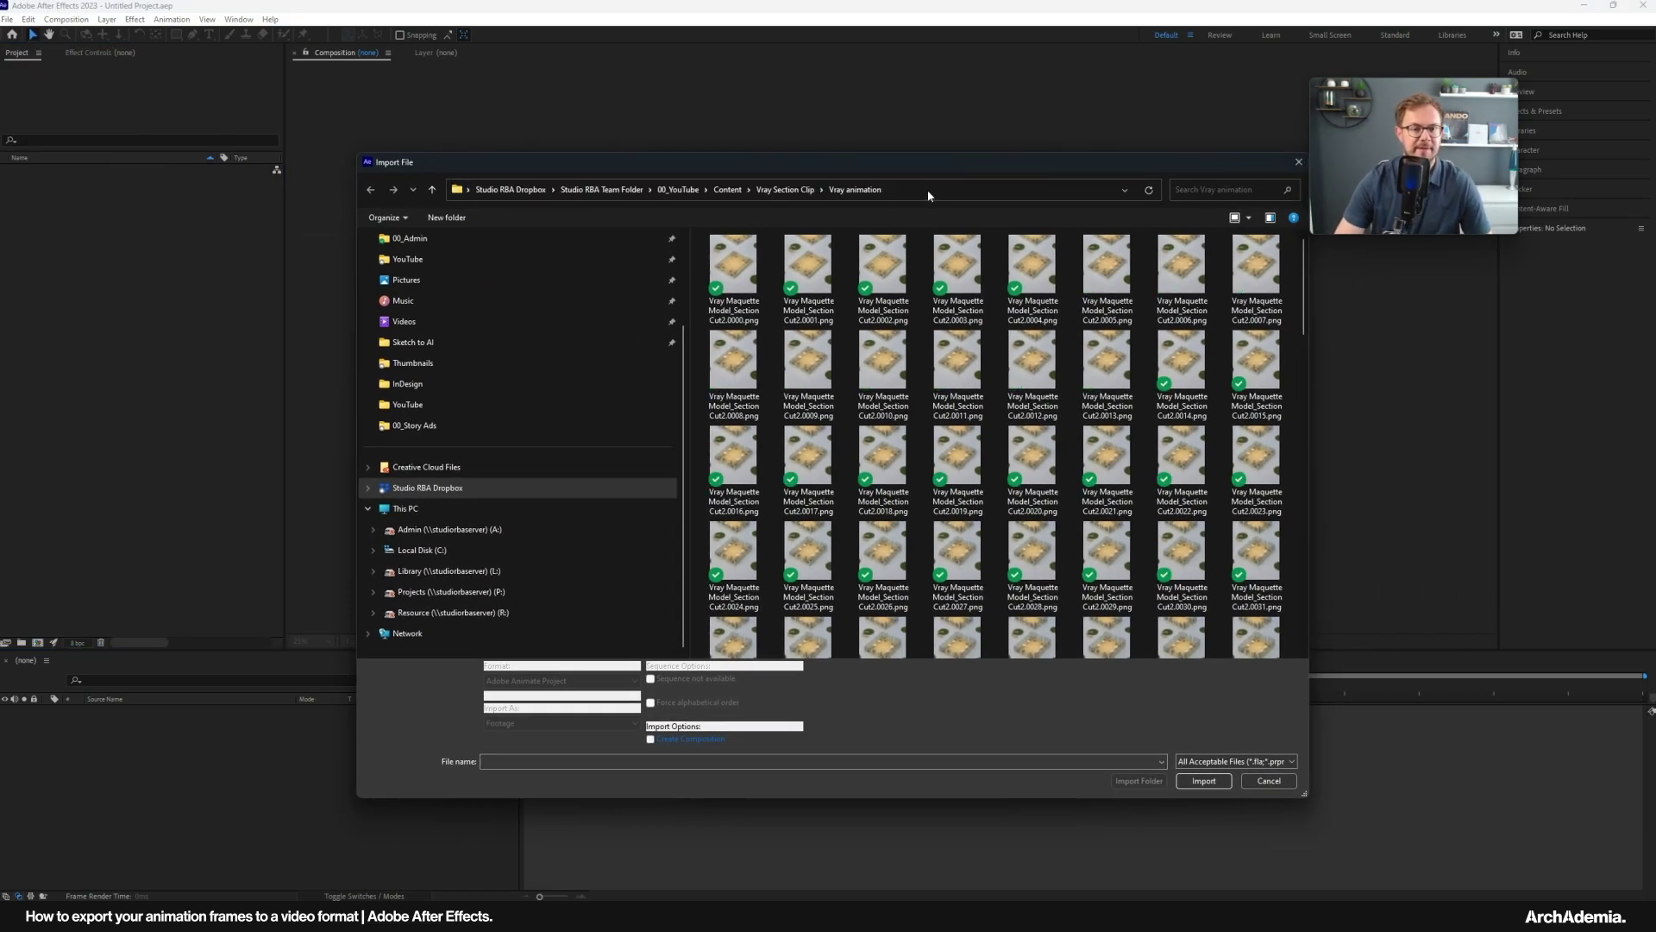
pyautogui.moveTo(737, 165); pyautogui.dragTo(587, 120)
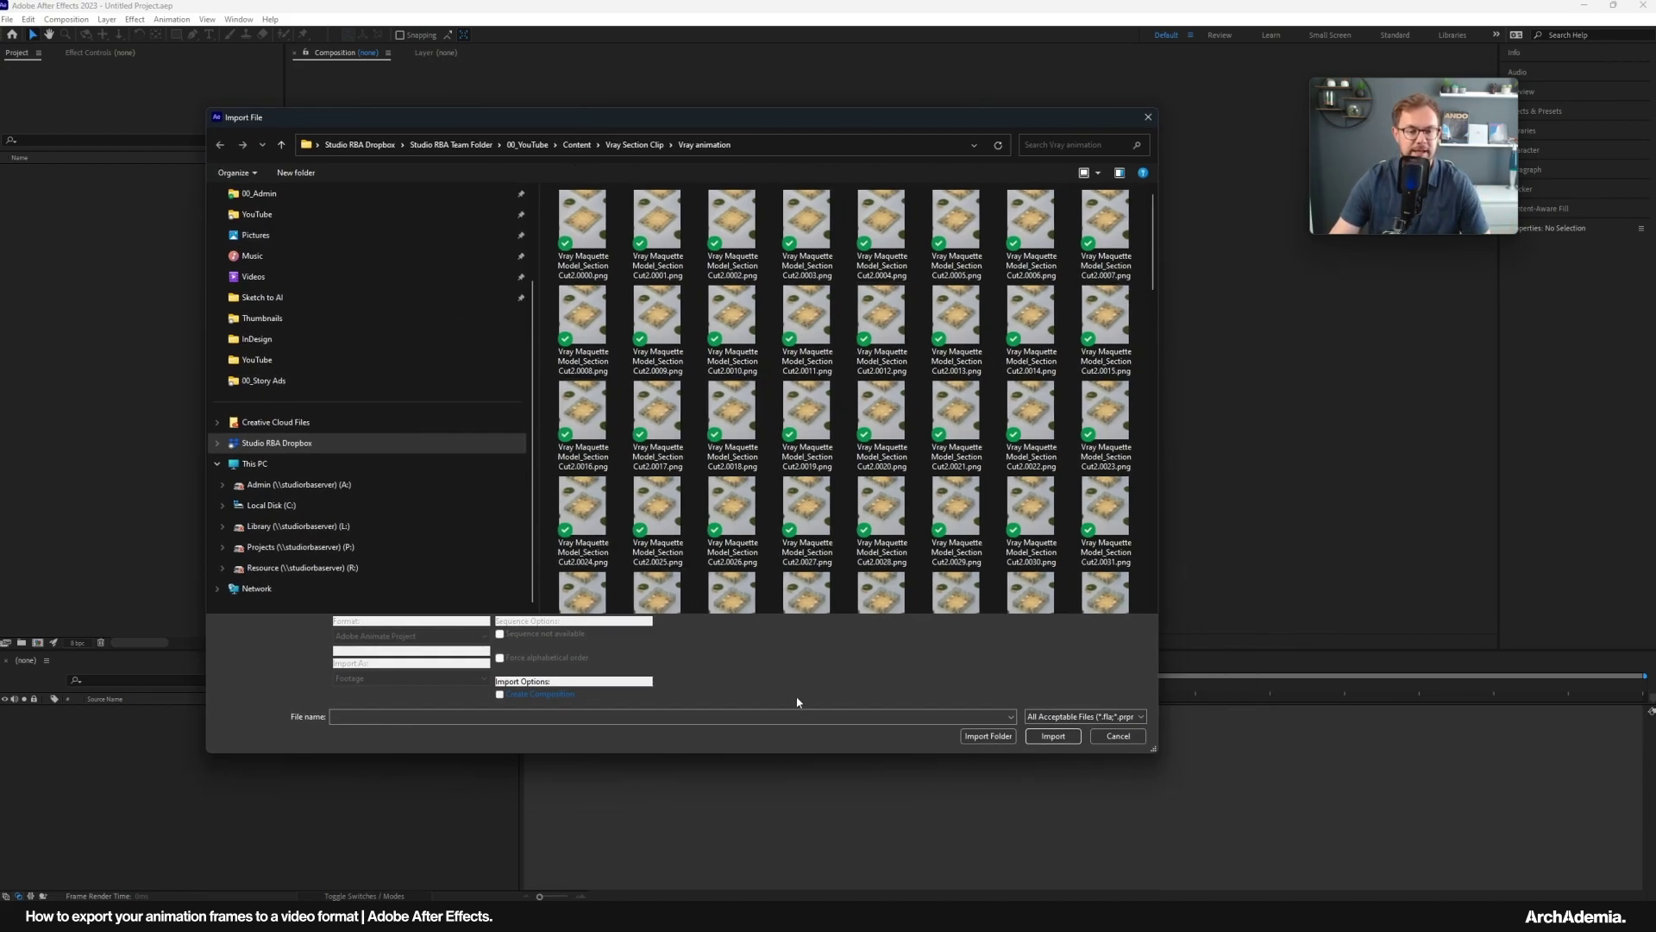
# Paste the Vray animation folder path and import from frame 0000 as a PNG sequence.
pyautogui.scroll(1, 284, 263)
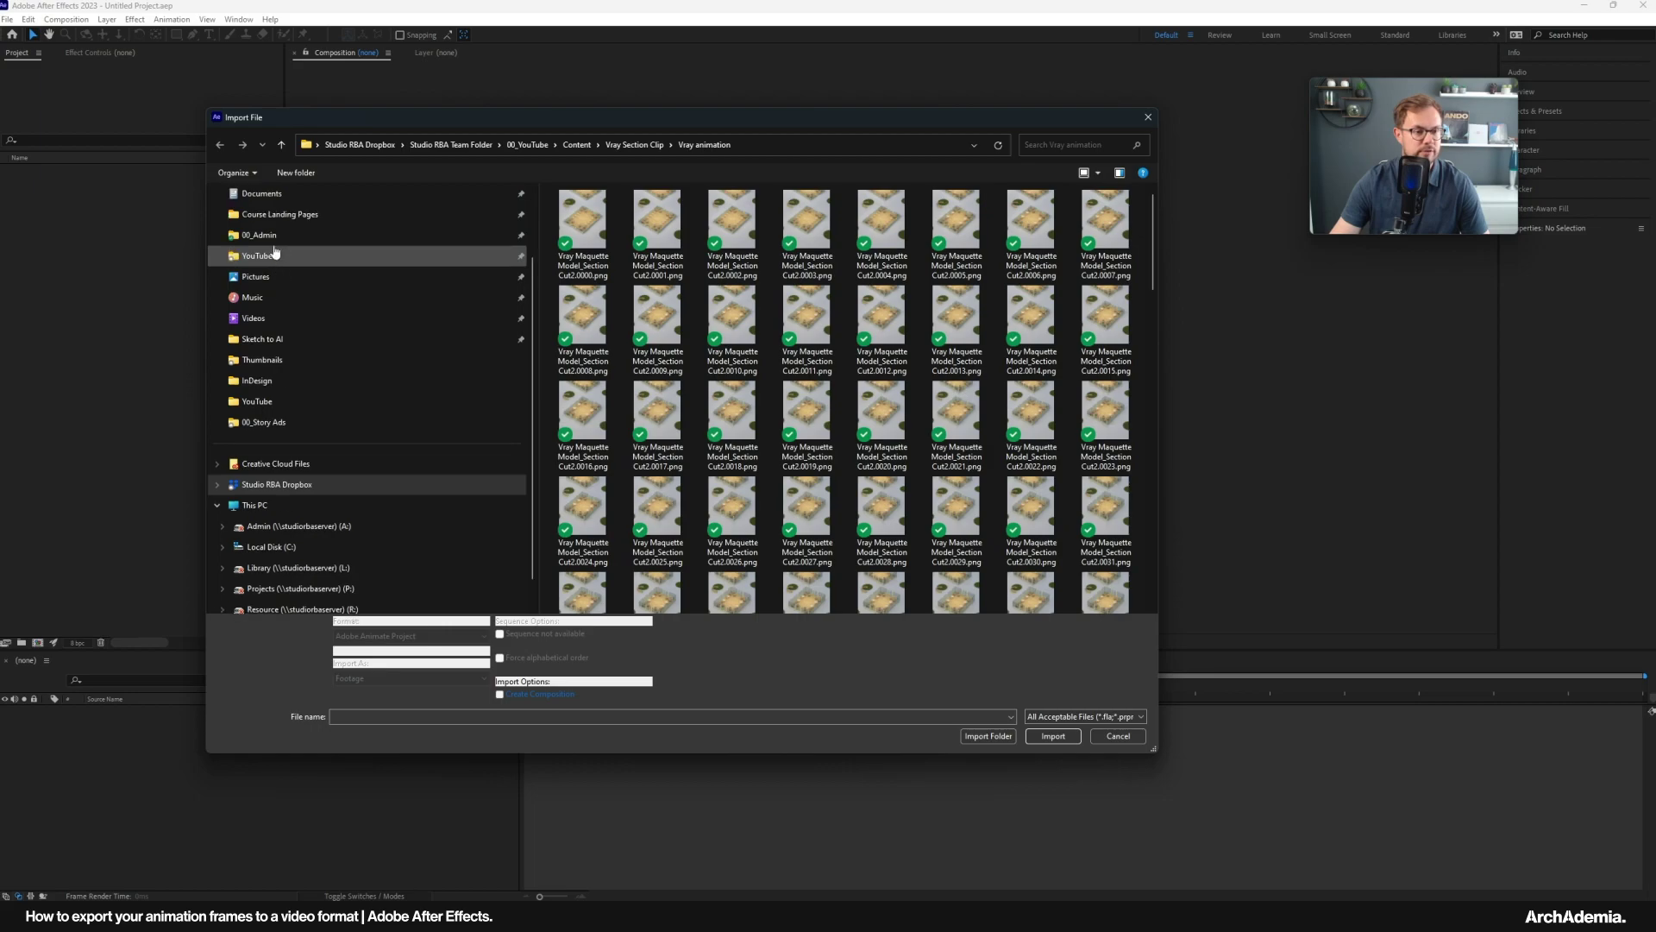
pyautogui.click(251, 195)
pyautogui.click(649, 144)
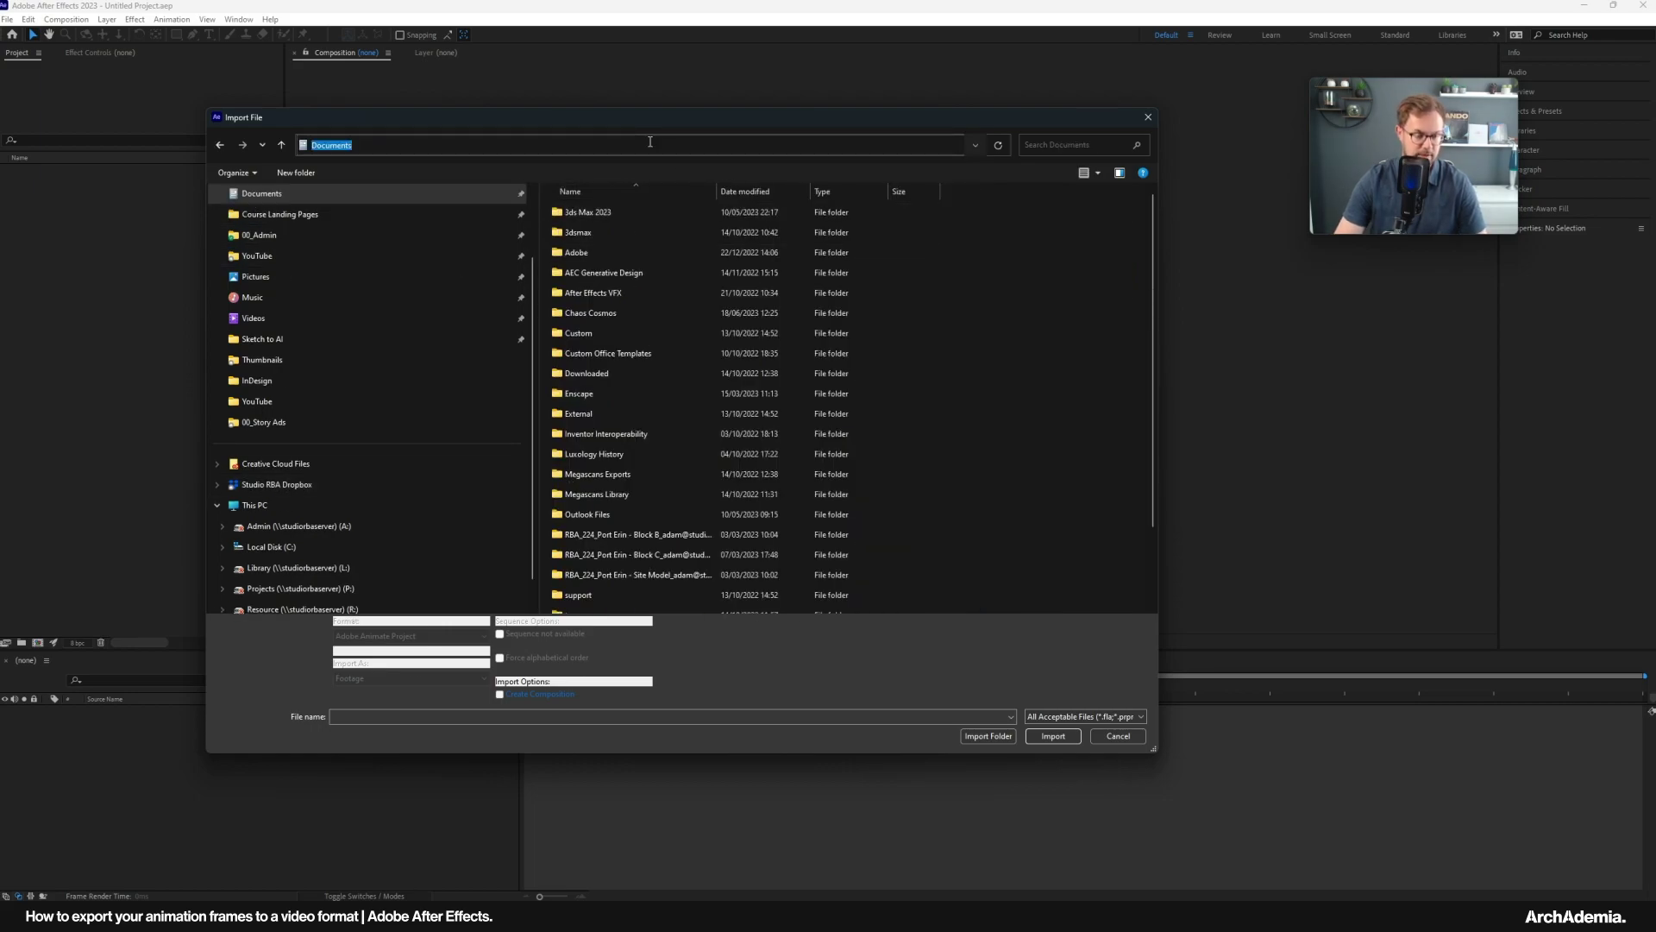
pyautogui.hotkey('ctrl', 'v')
pyautogui.press('Return')
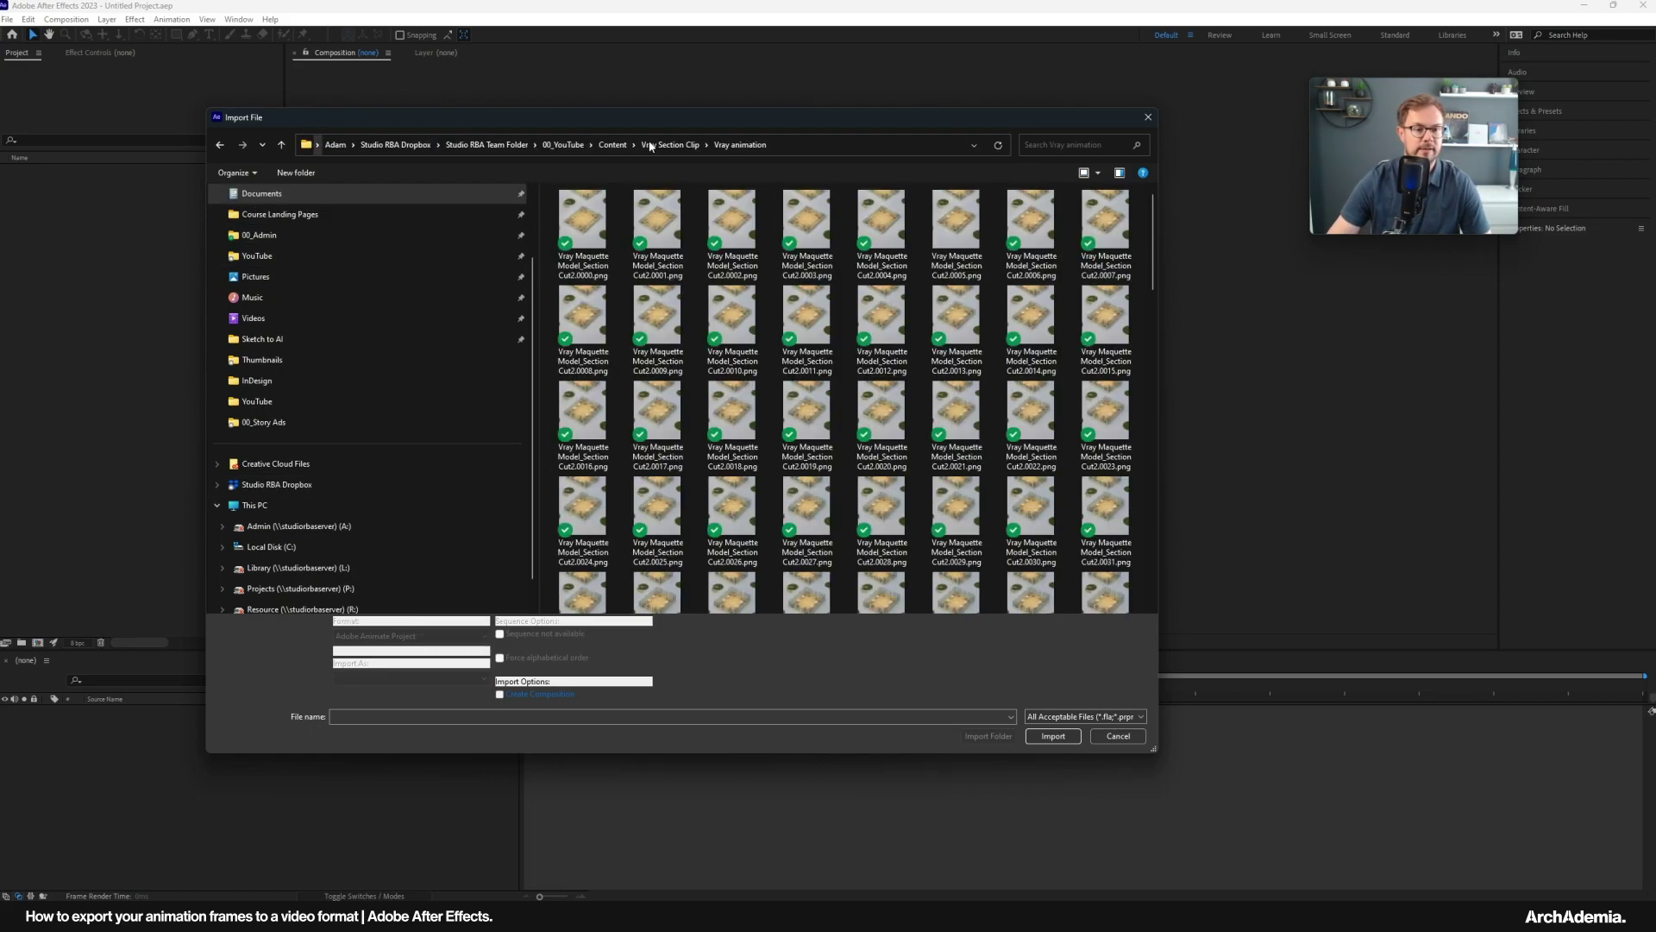
pyautogui.click(578, 224)
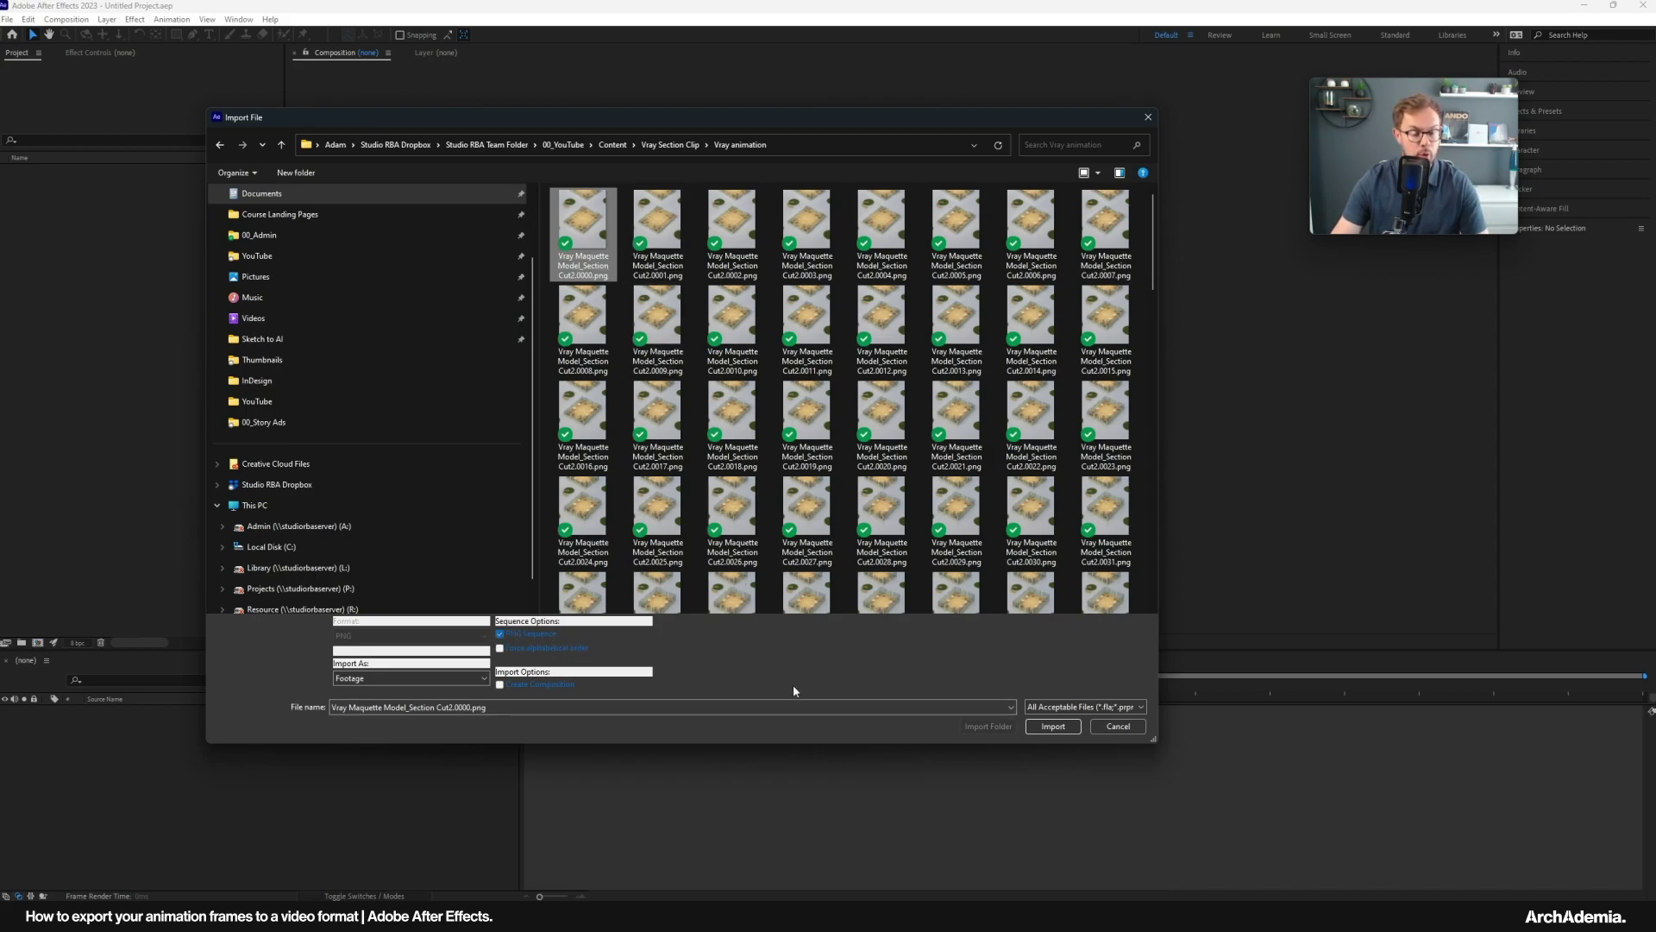
pyautogui.click(1054, 725)
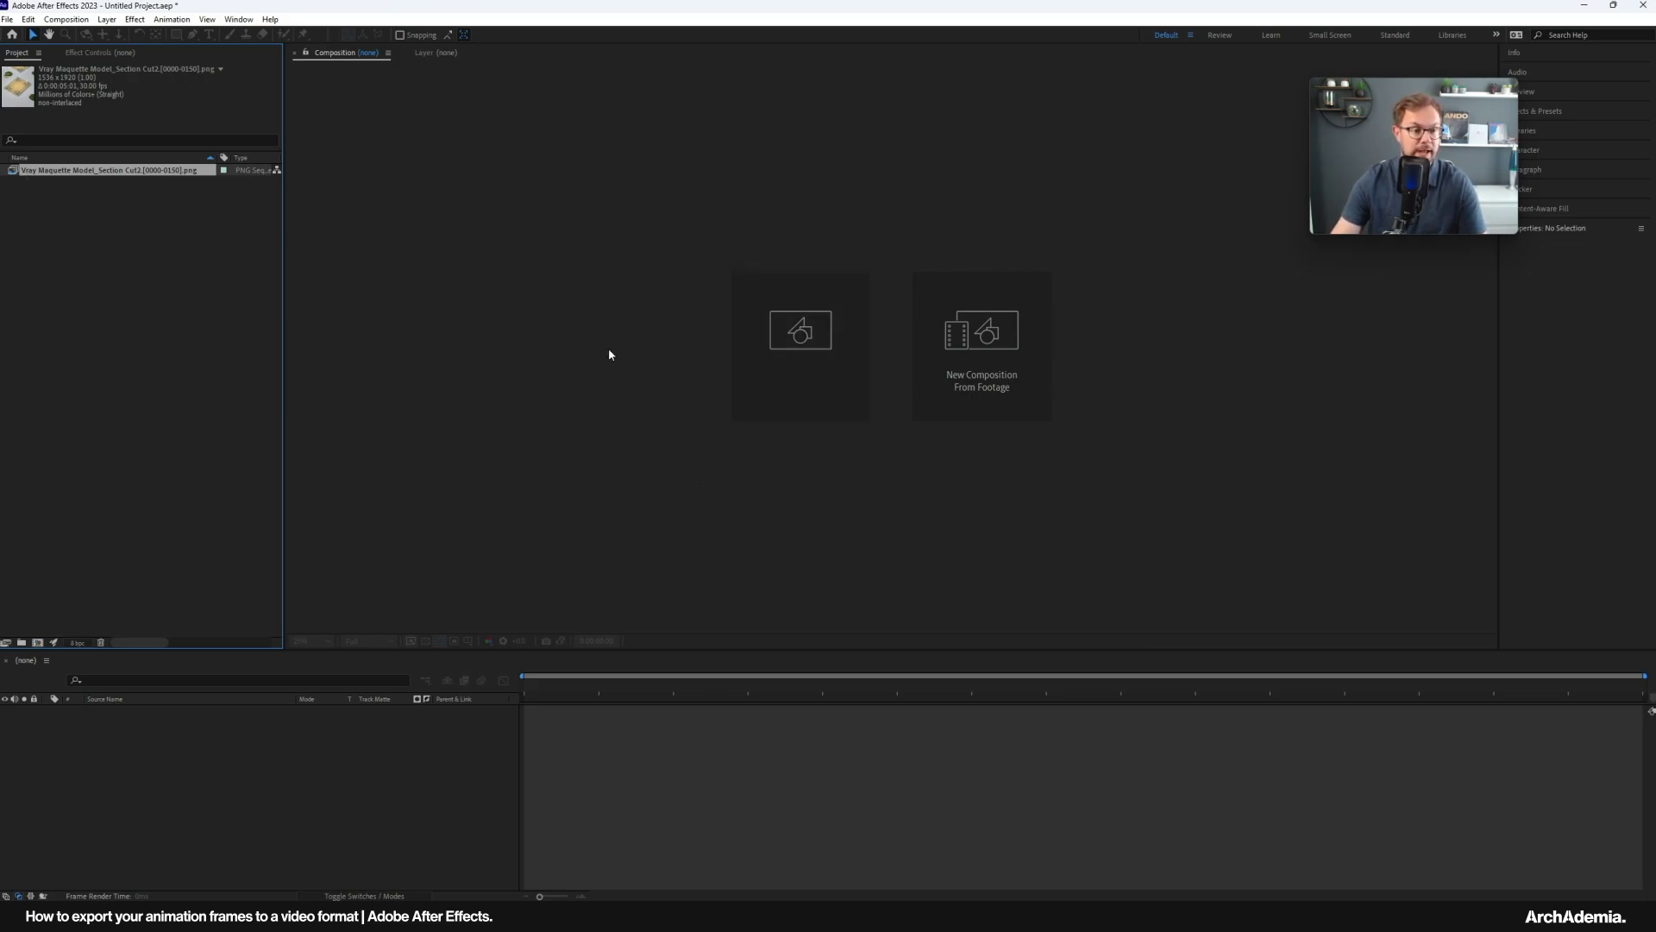
# Drop the PNG sequence into the Composition viewer to build the 'Vray Maquette Model_Section Cut2' composition.
pyautogui.moveTo(46, 173); pyautogui.dragTo(602, 431)
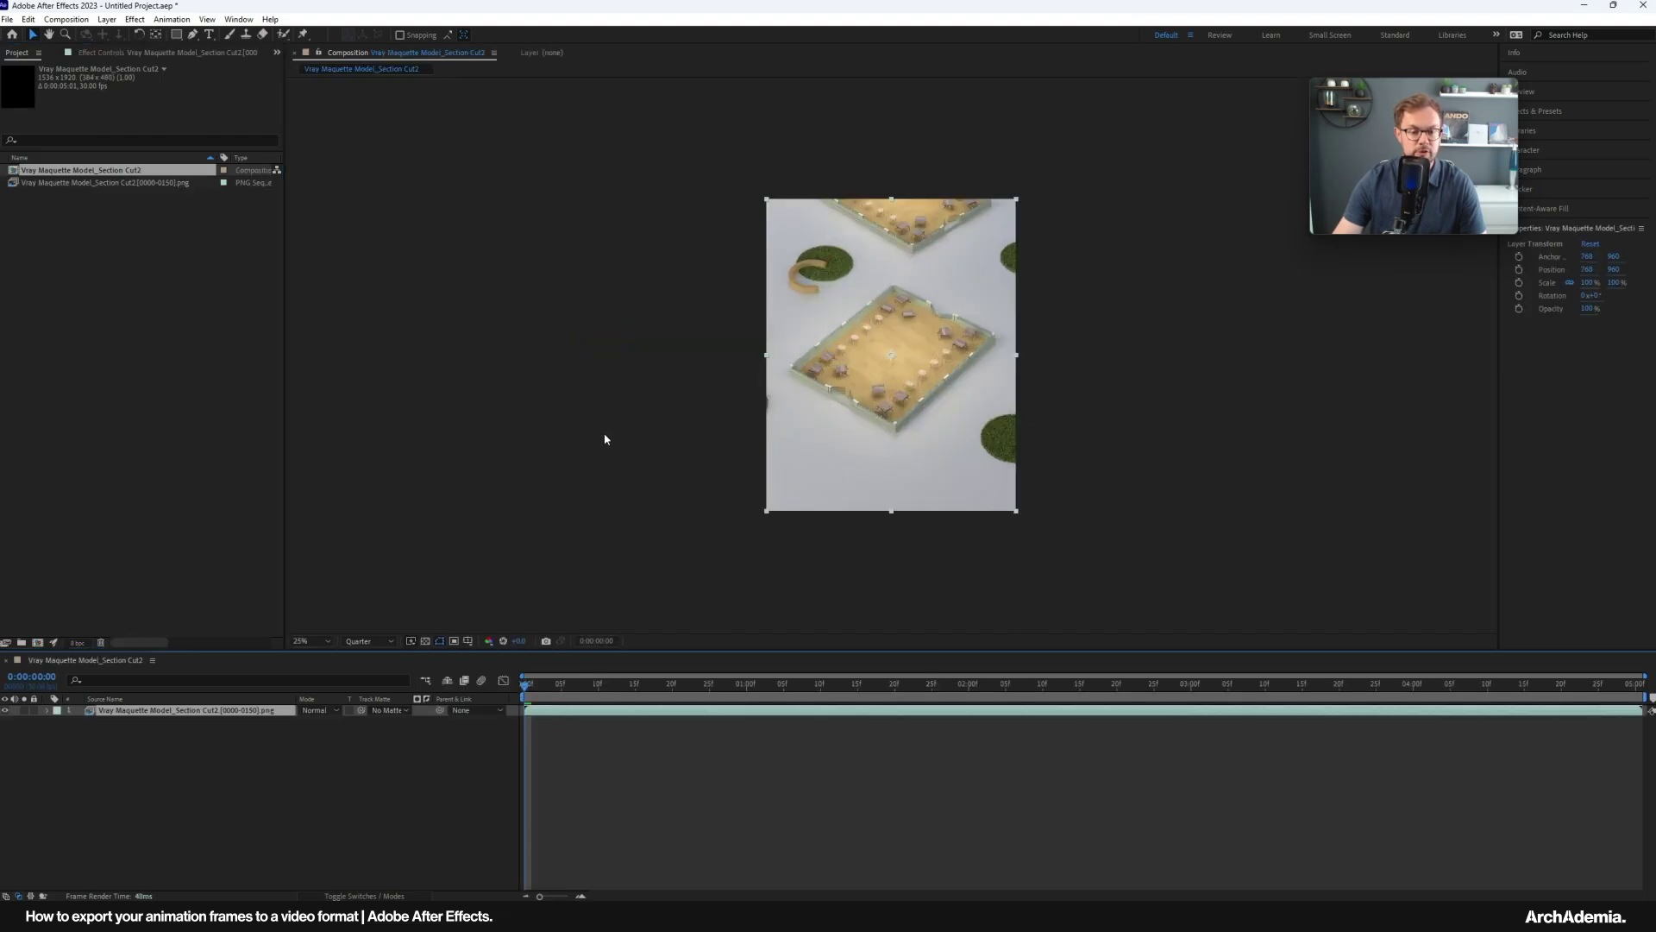
pyautogui.click(500, 446)
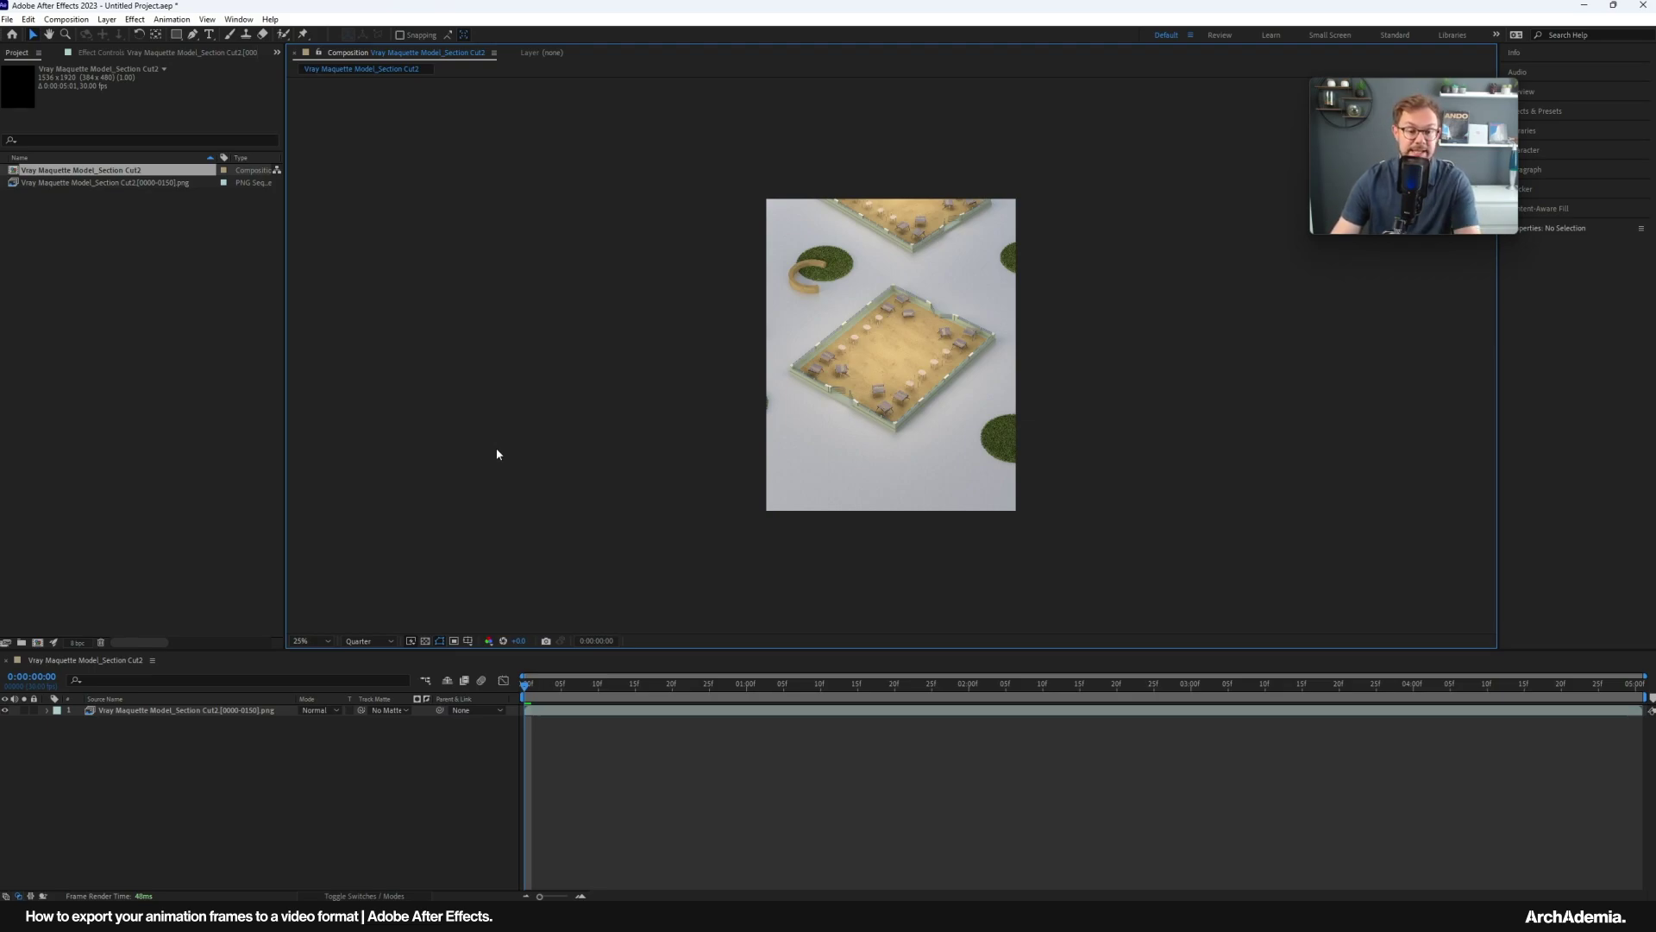
# Scrub through the maquette animation, leaving the current time at 0:00:01:12.
pyautogui.click(66, 20)
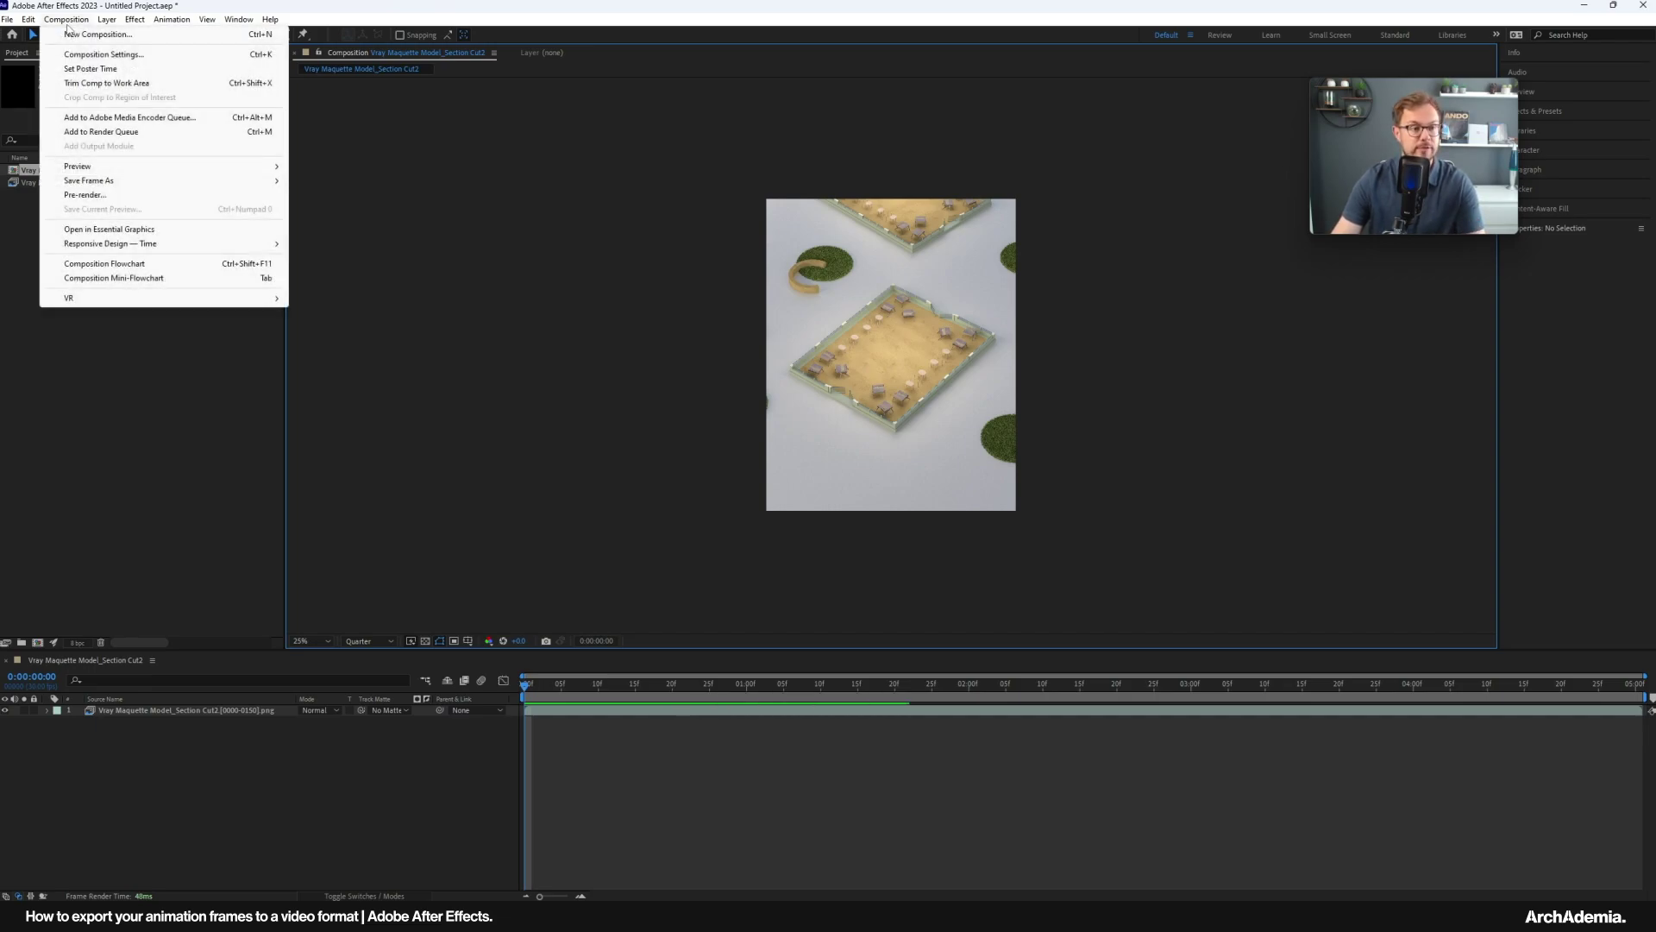
pyautogui.press('Escape')
pyautogui.moveTo(972, 683); pyautogui.dragTo(837, 776)
pyautogui.click(435, 407)
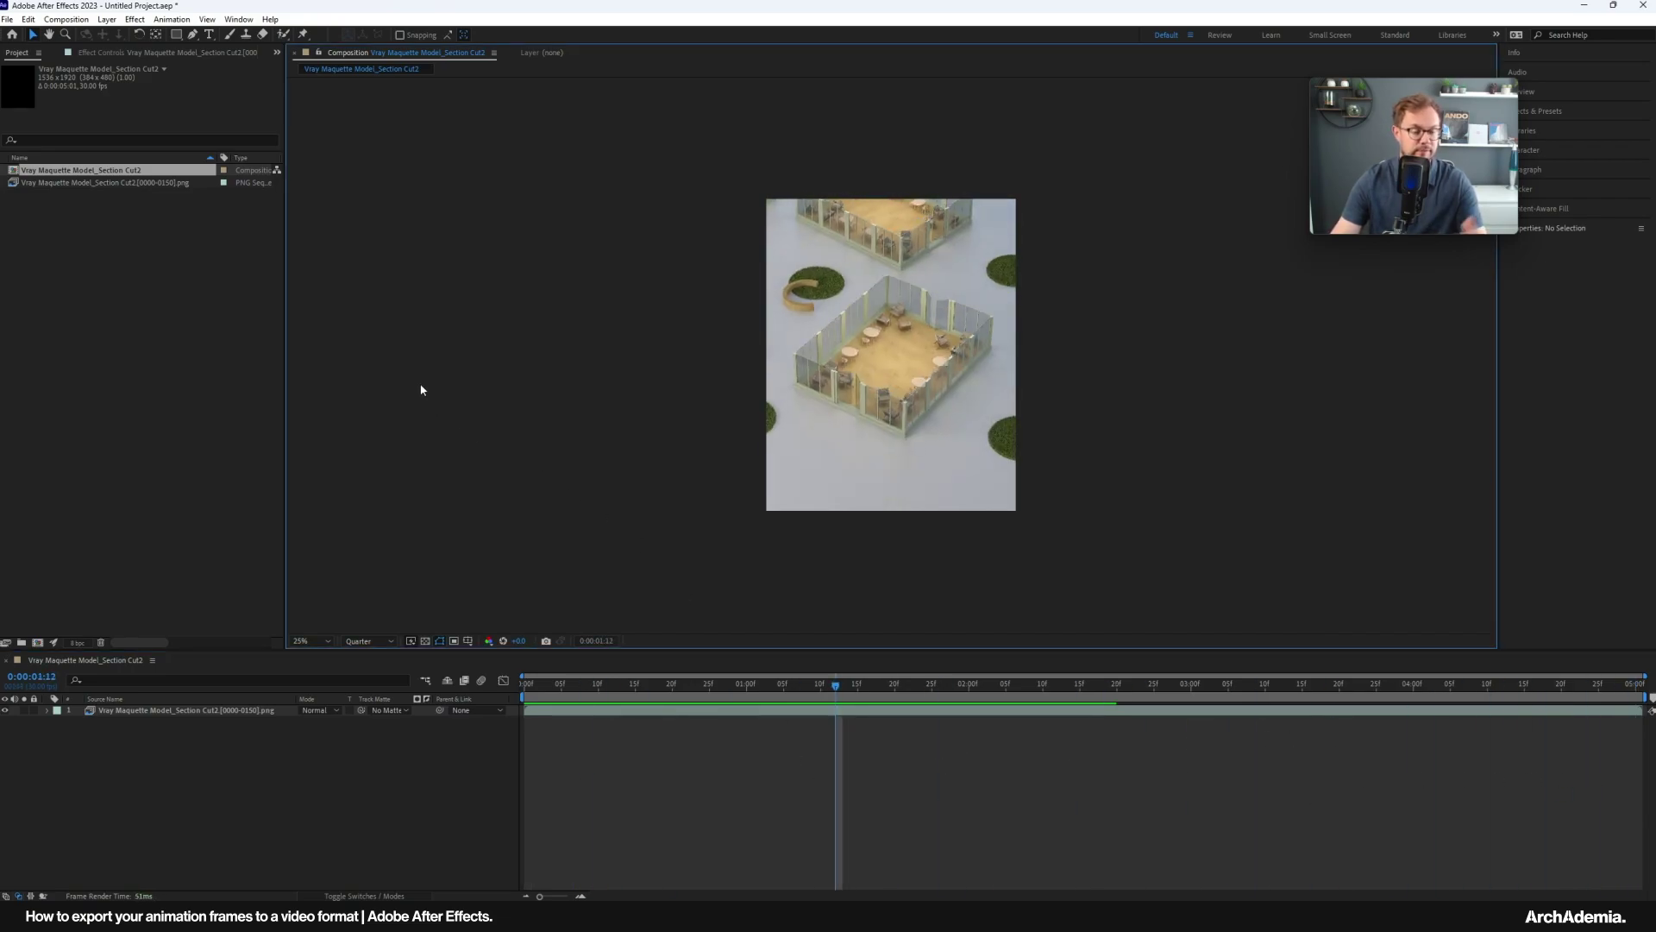
# Set the composition duration to 0:00:10:01 in Composition Settings.
pyautogui.click(75, 18)
pyautogui.click(77, 54)
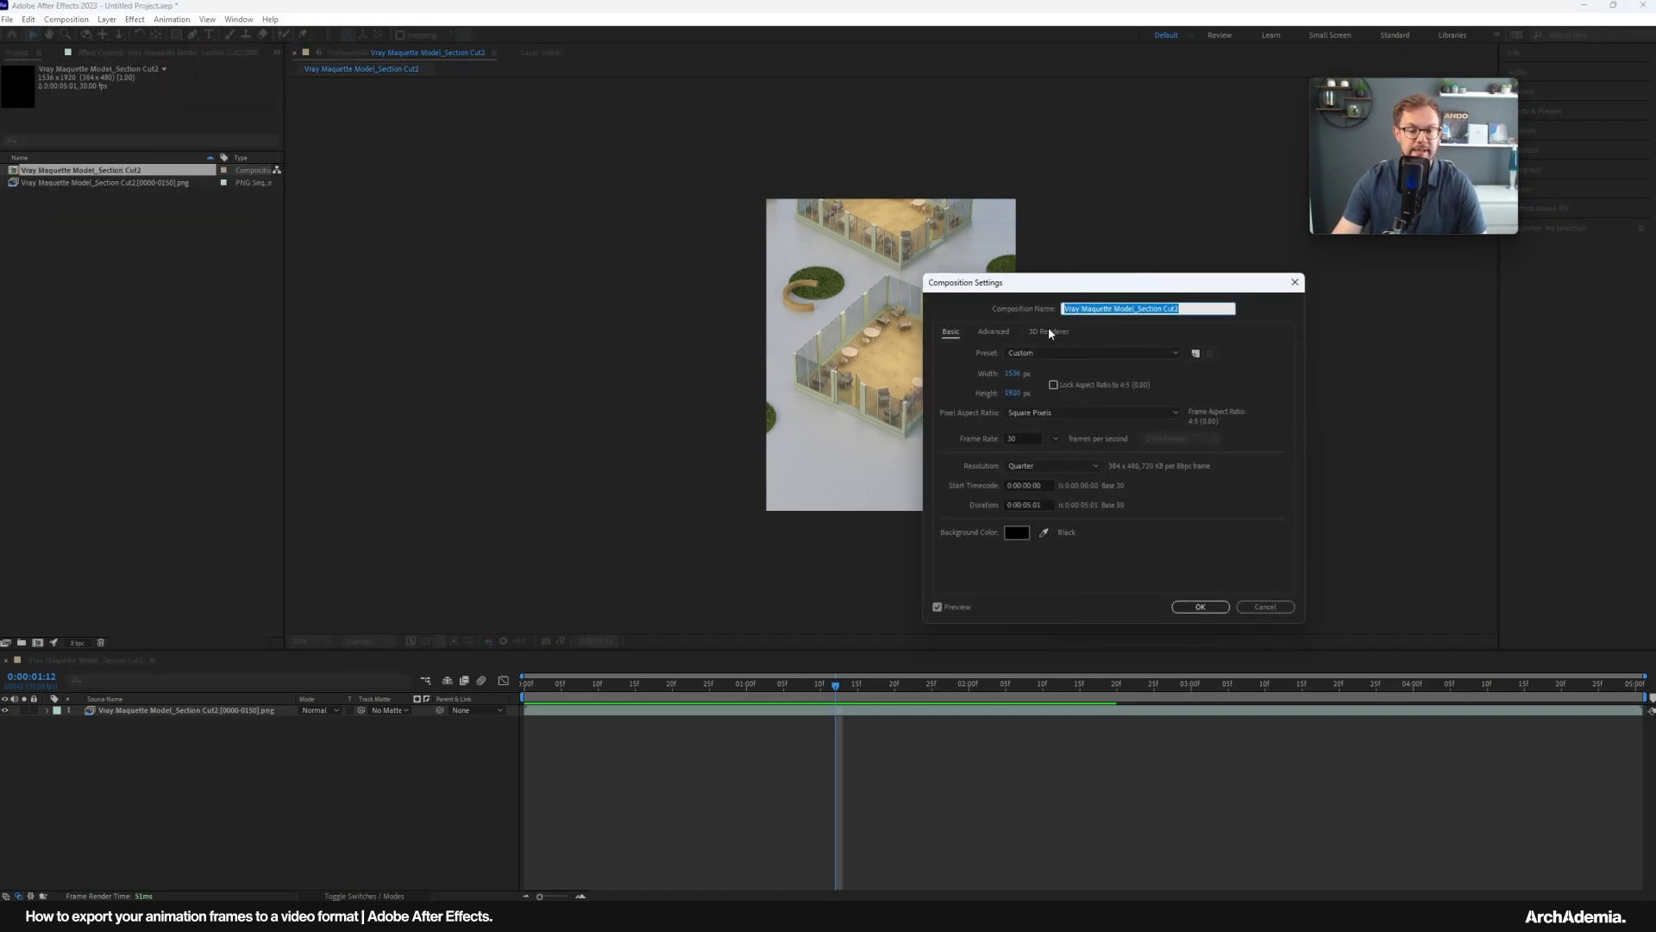
pyautogui.moveTo(994, 292); pyautogui.dragTo(701, 259)
pyautogui.click(732, 472)
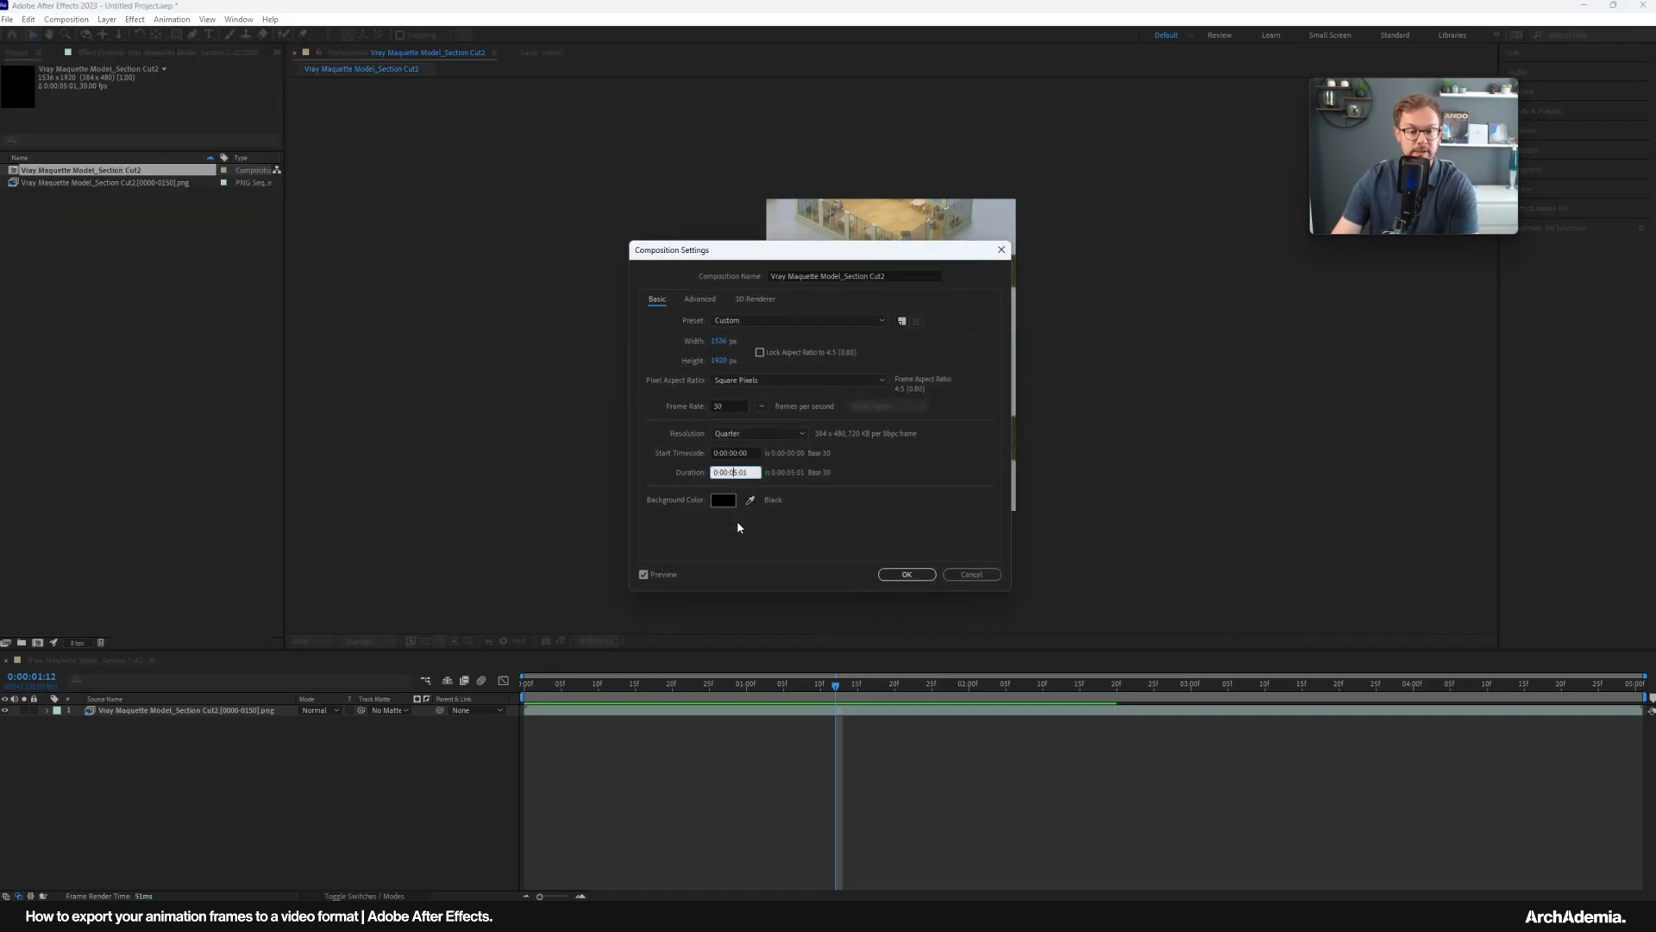
pyautogui.write('1001')
pyautogui.press('Return')
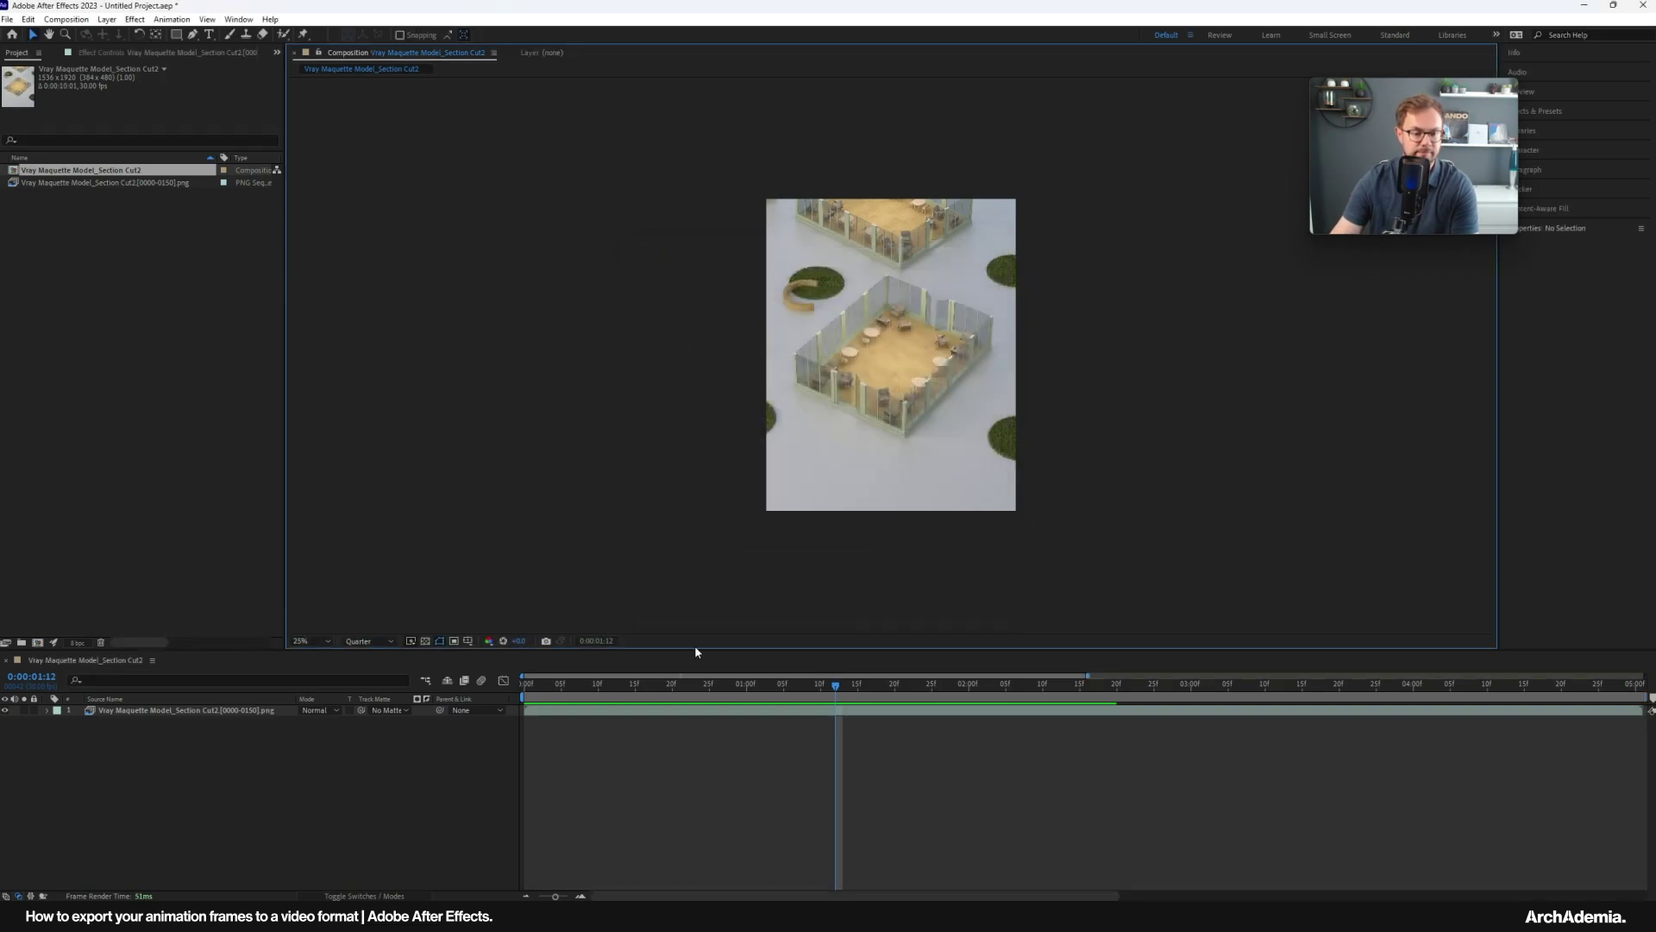
# Duplicate the frame sequence layer, start the copy at 5 seconds, and time-reverse it.
pyautogui.click(799, 714)
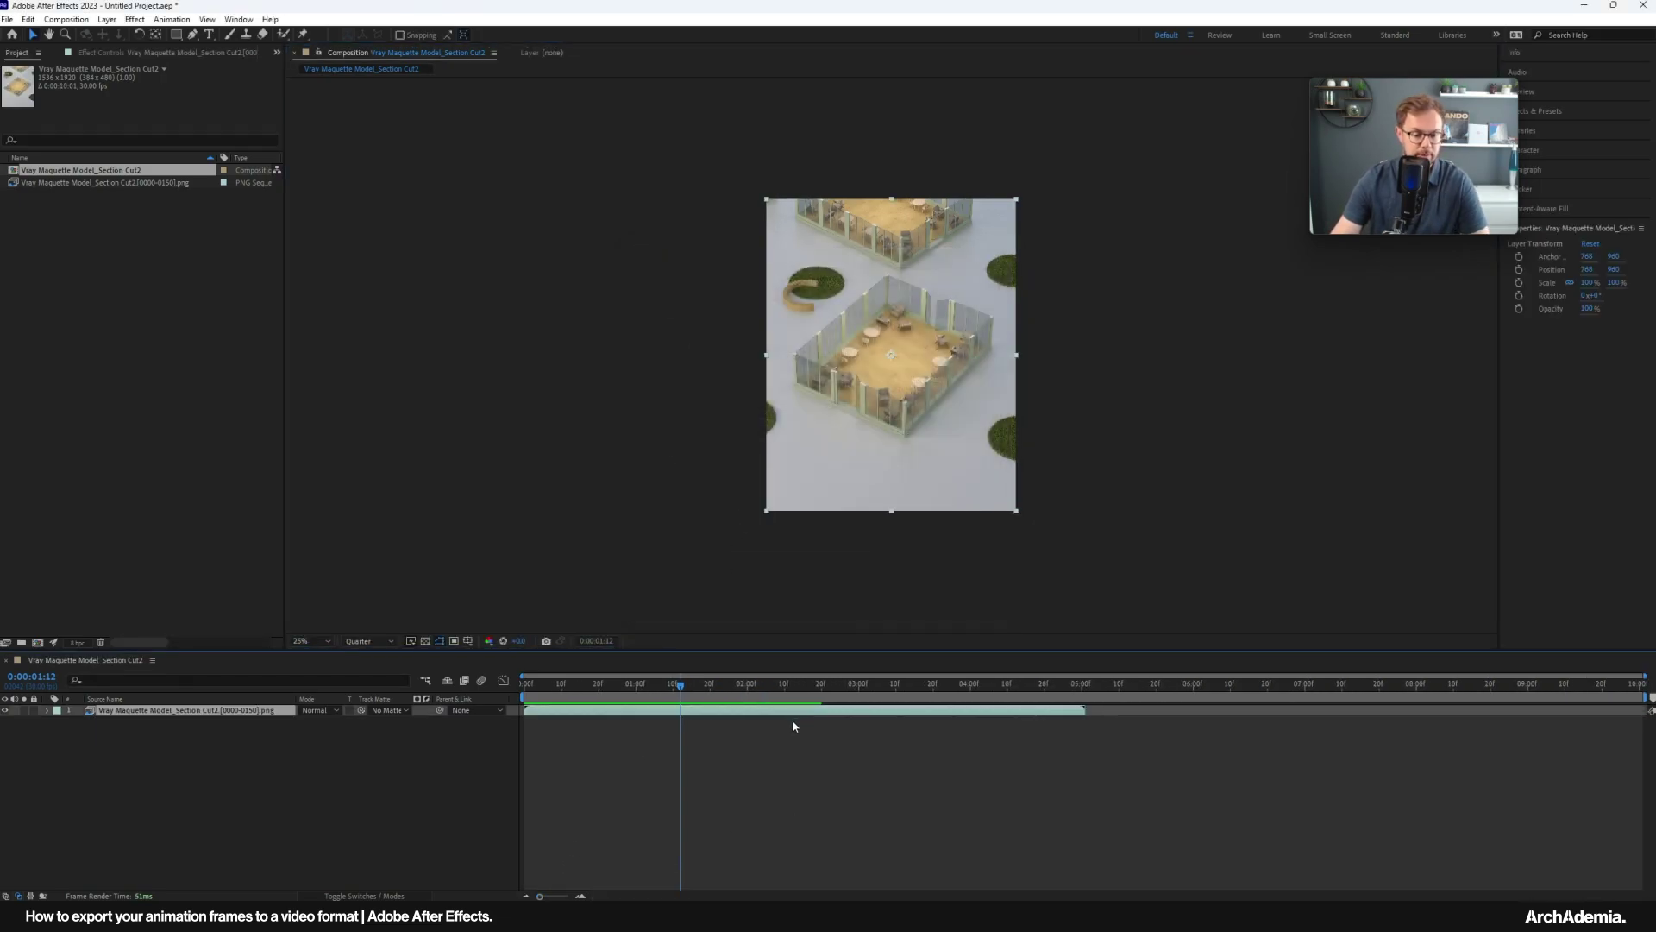
pyautogui.hotkey('ctrl', 'd')
pyautogui.moveTo(573, 725); pyautogui.dragTo(1135, 724)
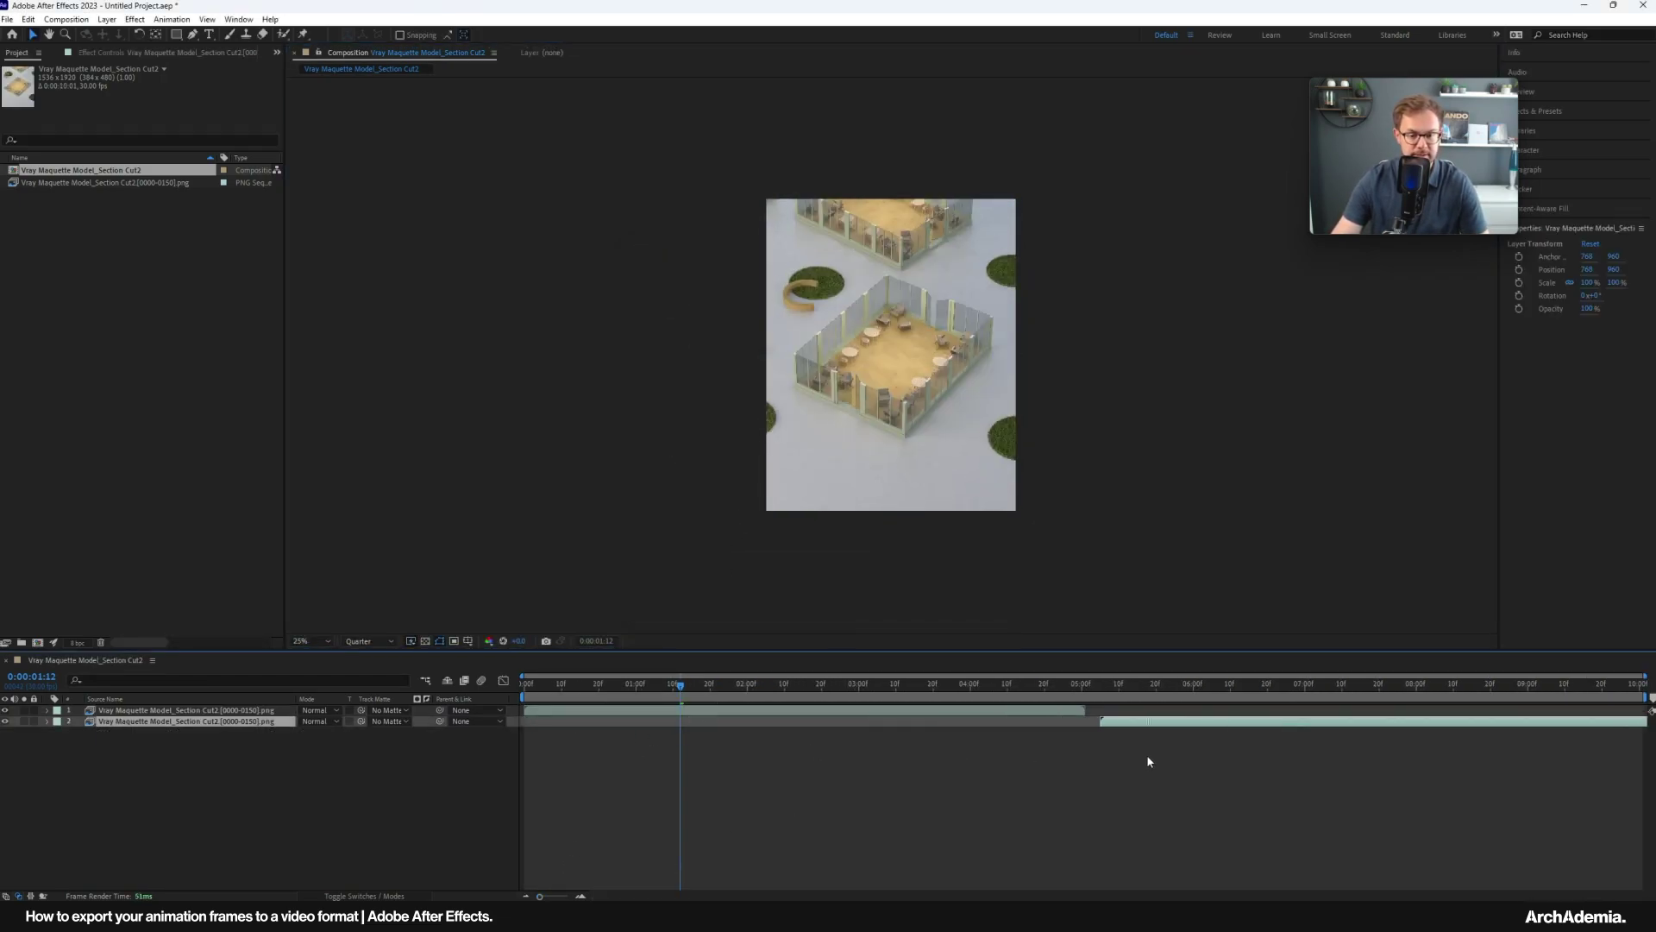
pyautogui.rightClick(1109, 728)
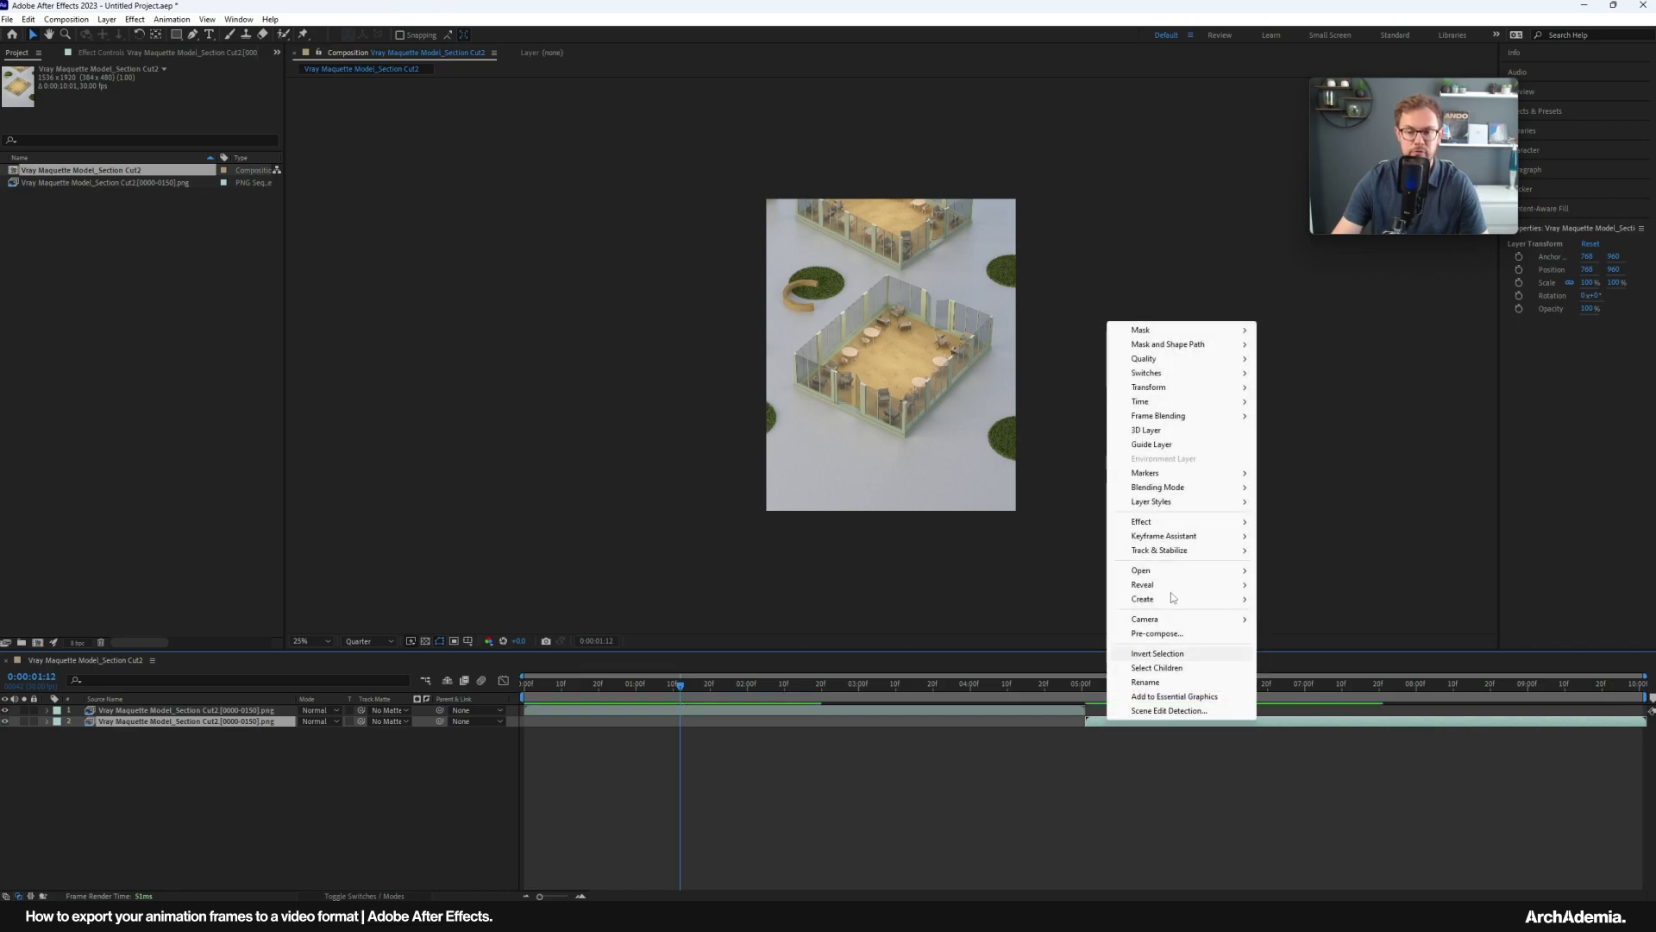
pyautogui.moveTo(1182, 406)
pyautogui.click(1303, 415)
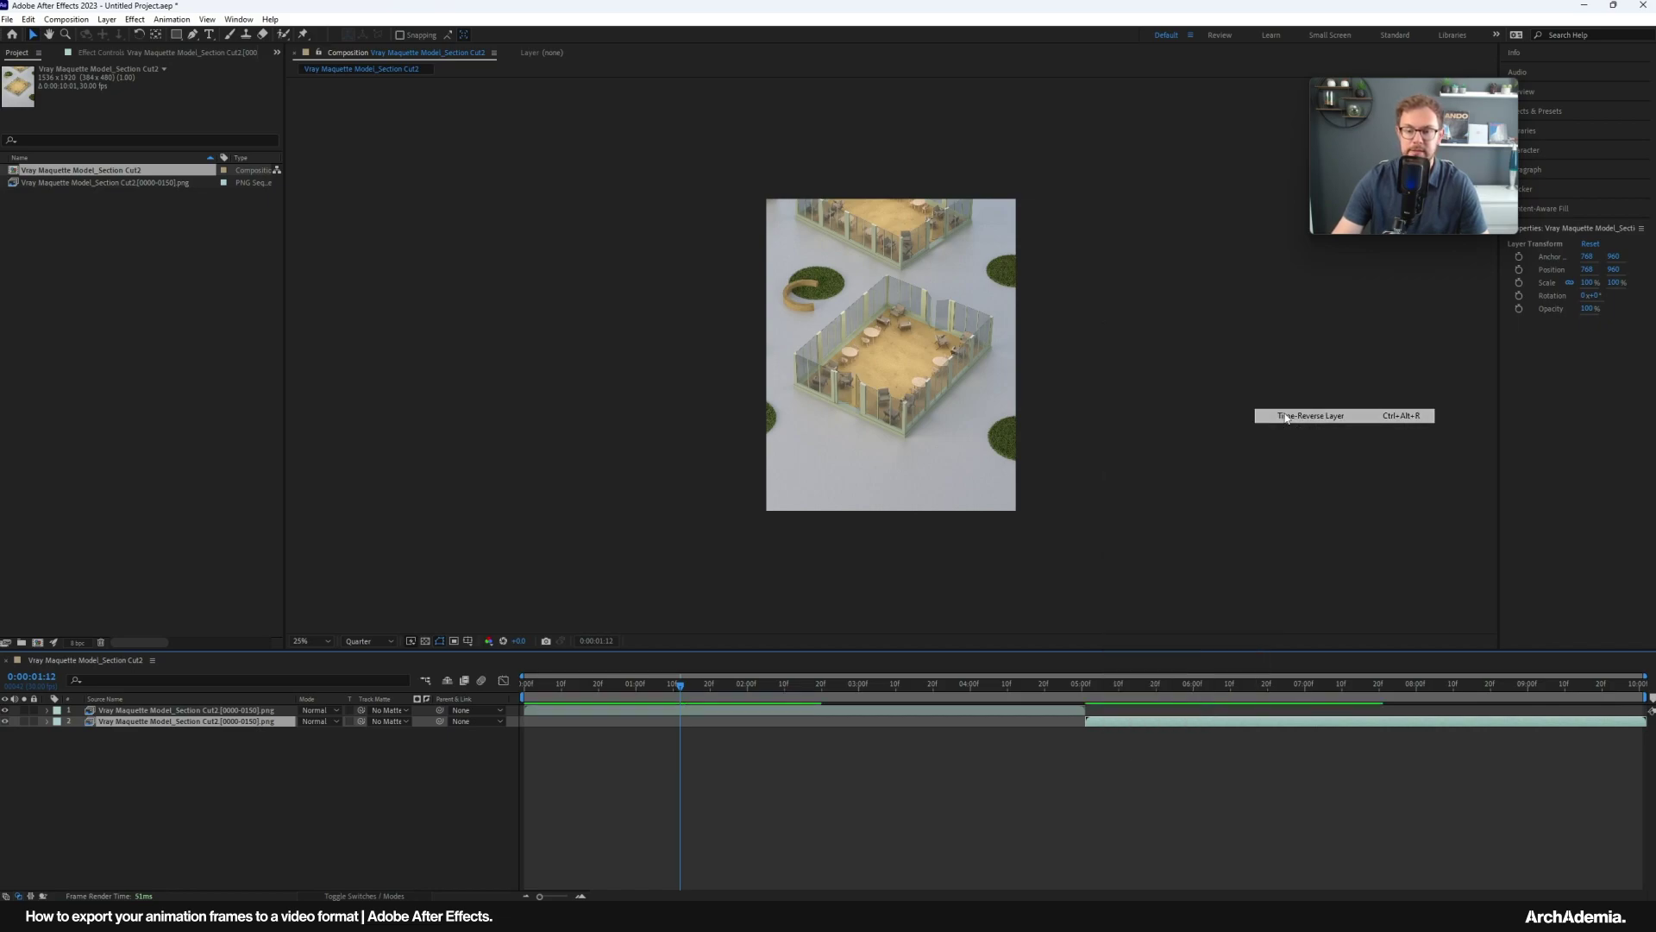
# Preview the forward-then-backward playback, scrubbing to 5:06 and back to 1:24.
pyautogui.press('Home')
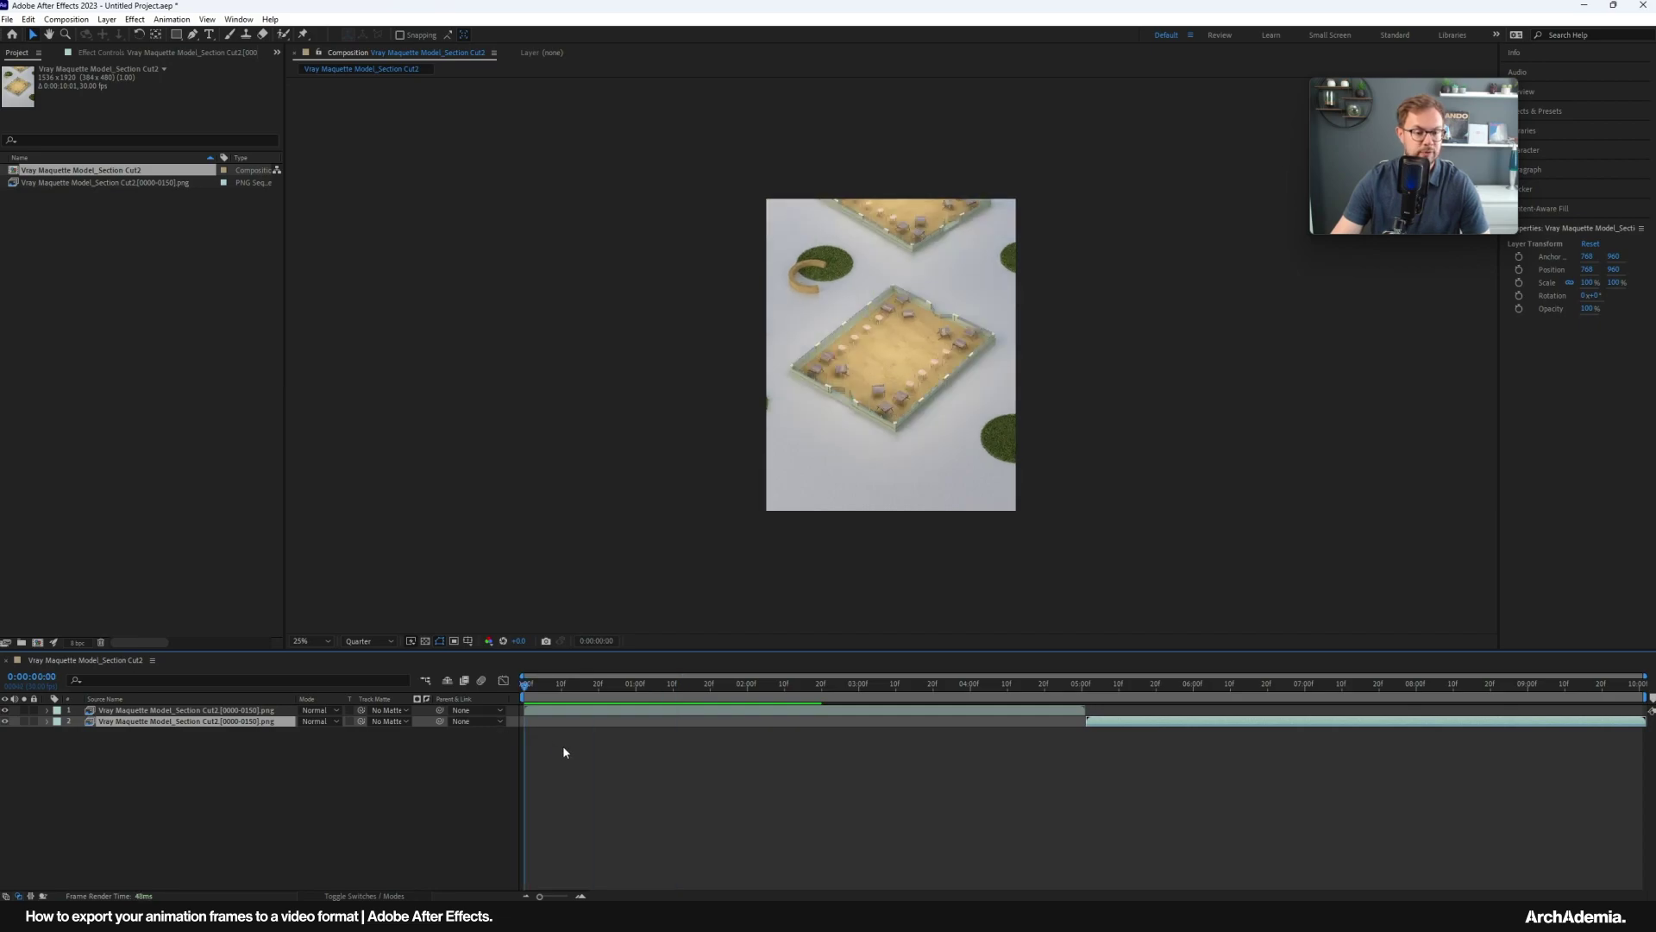
pyautogui.press('space')
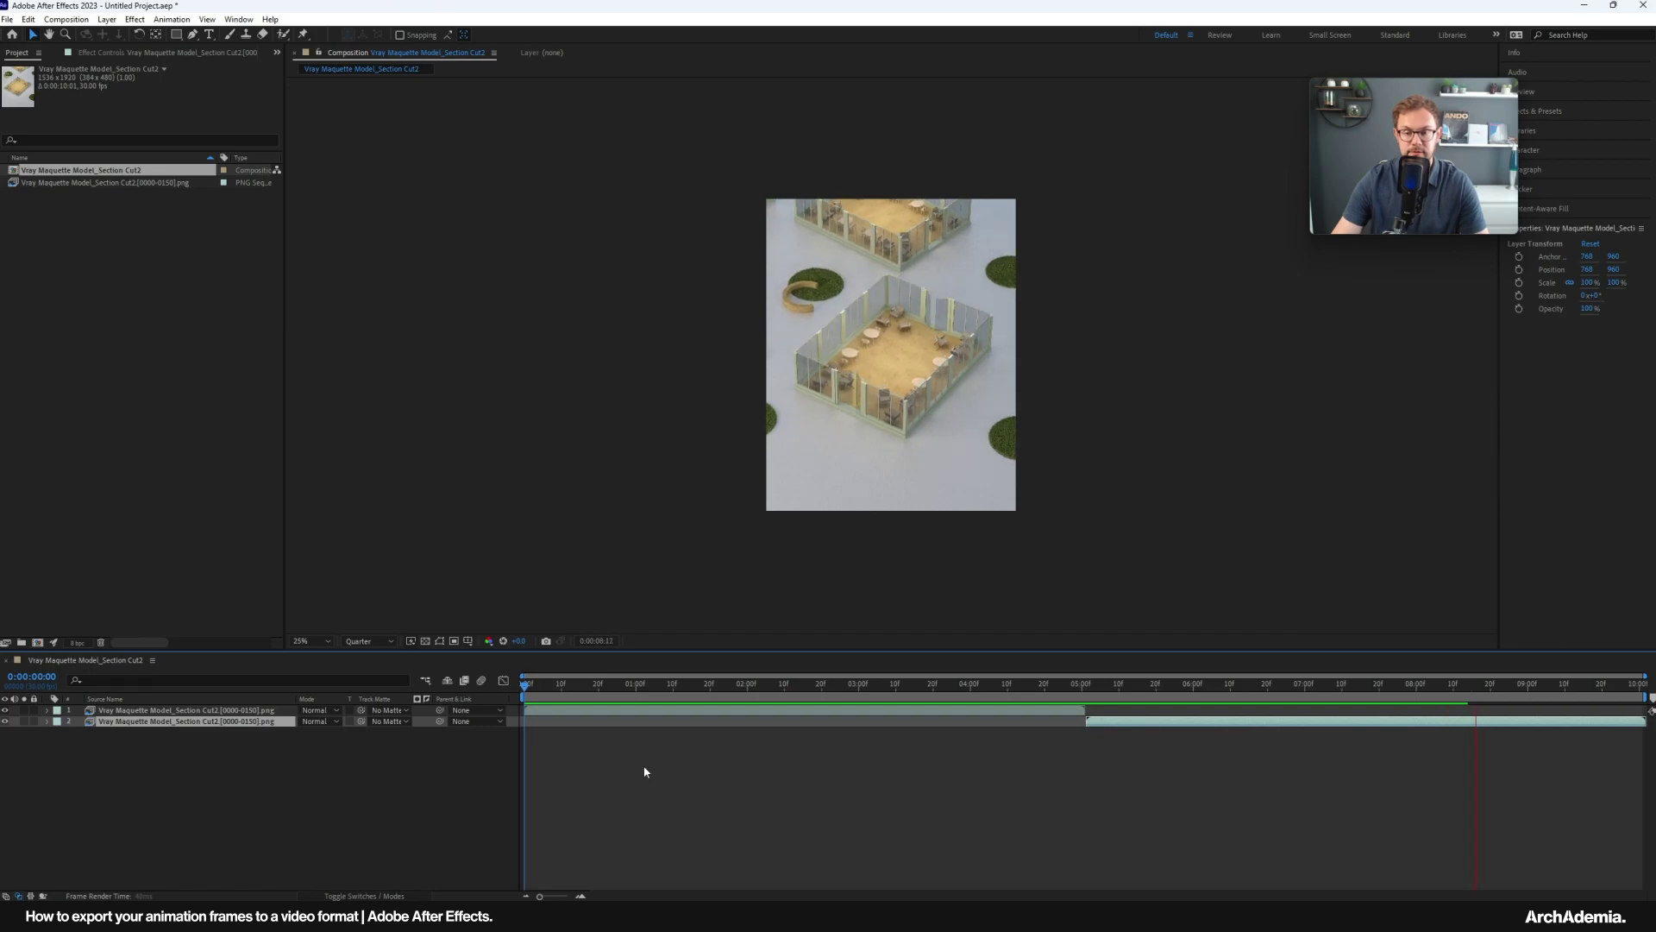
pyautogui.press('space')
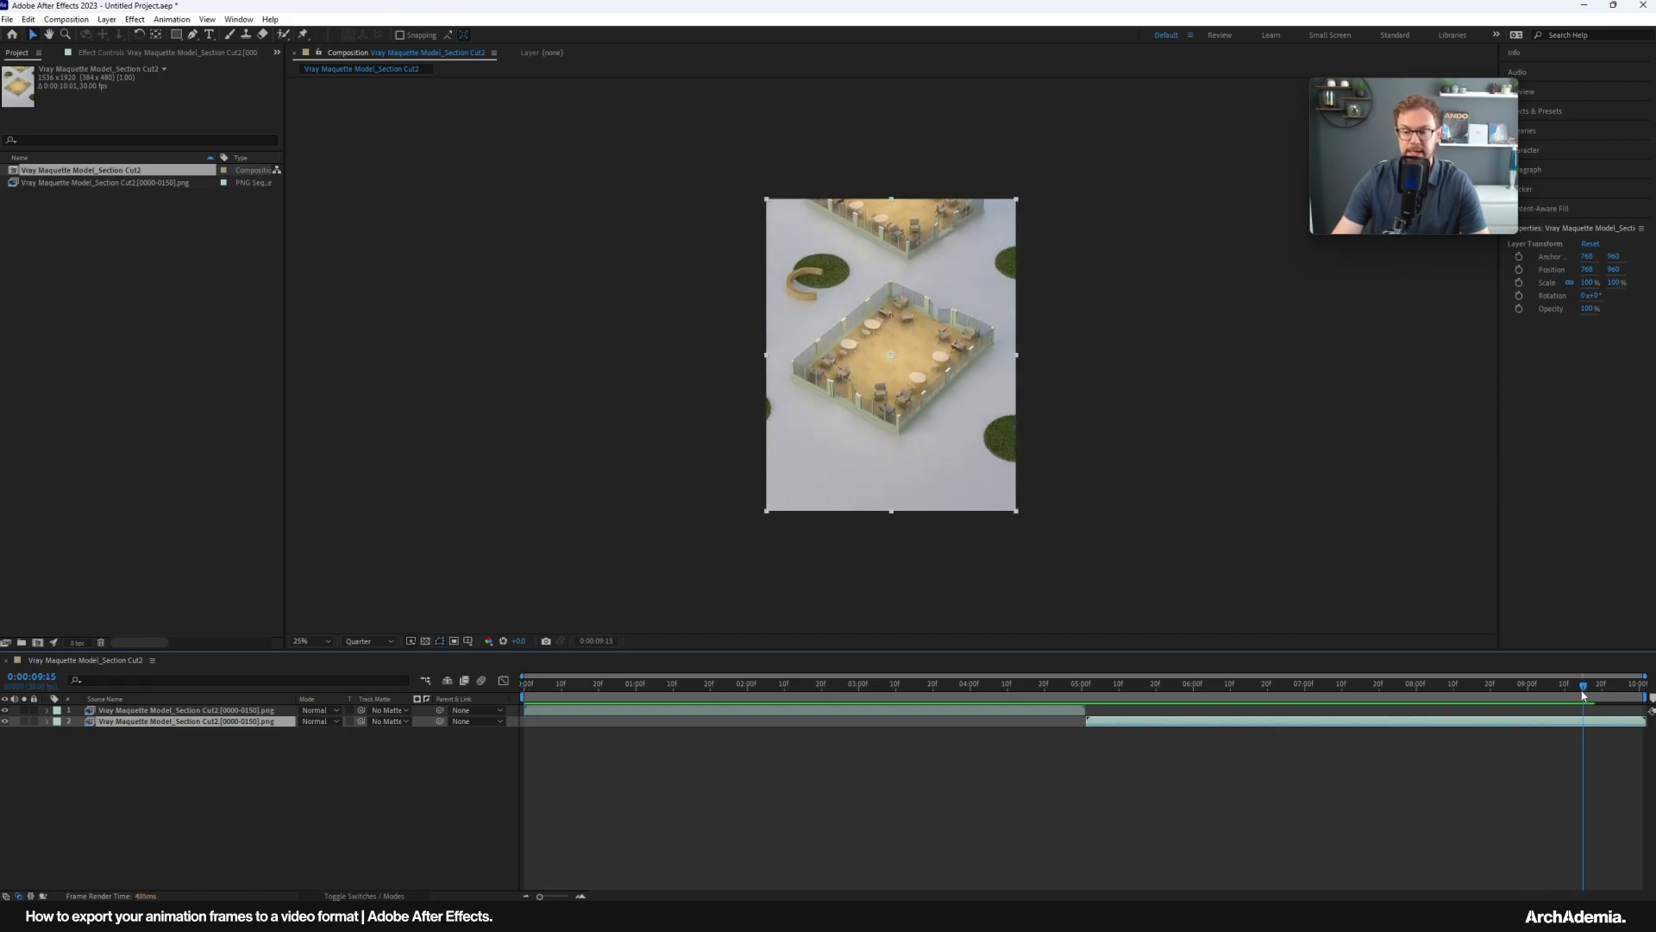
pyautogui.moveTo(1583, 776); pyautogui.dragTo(523, 748)
pyautogui.click(524, 756)
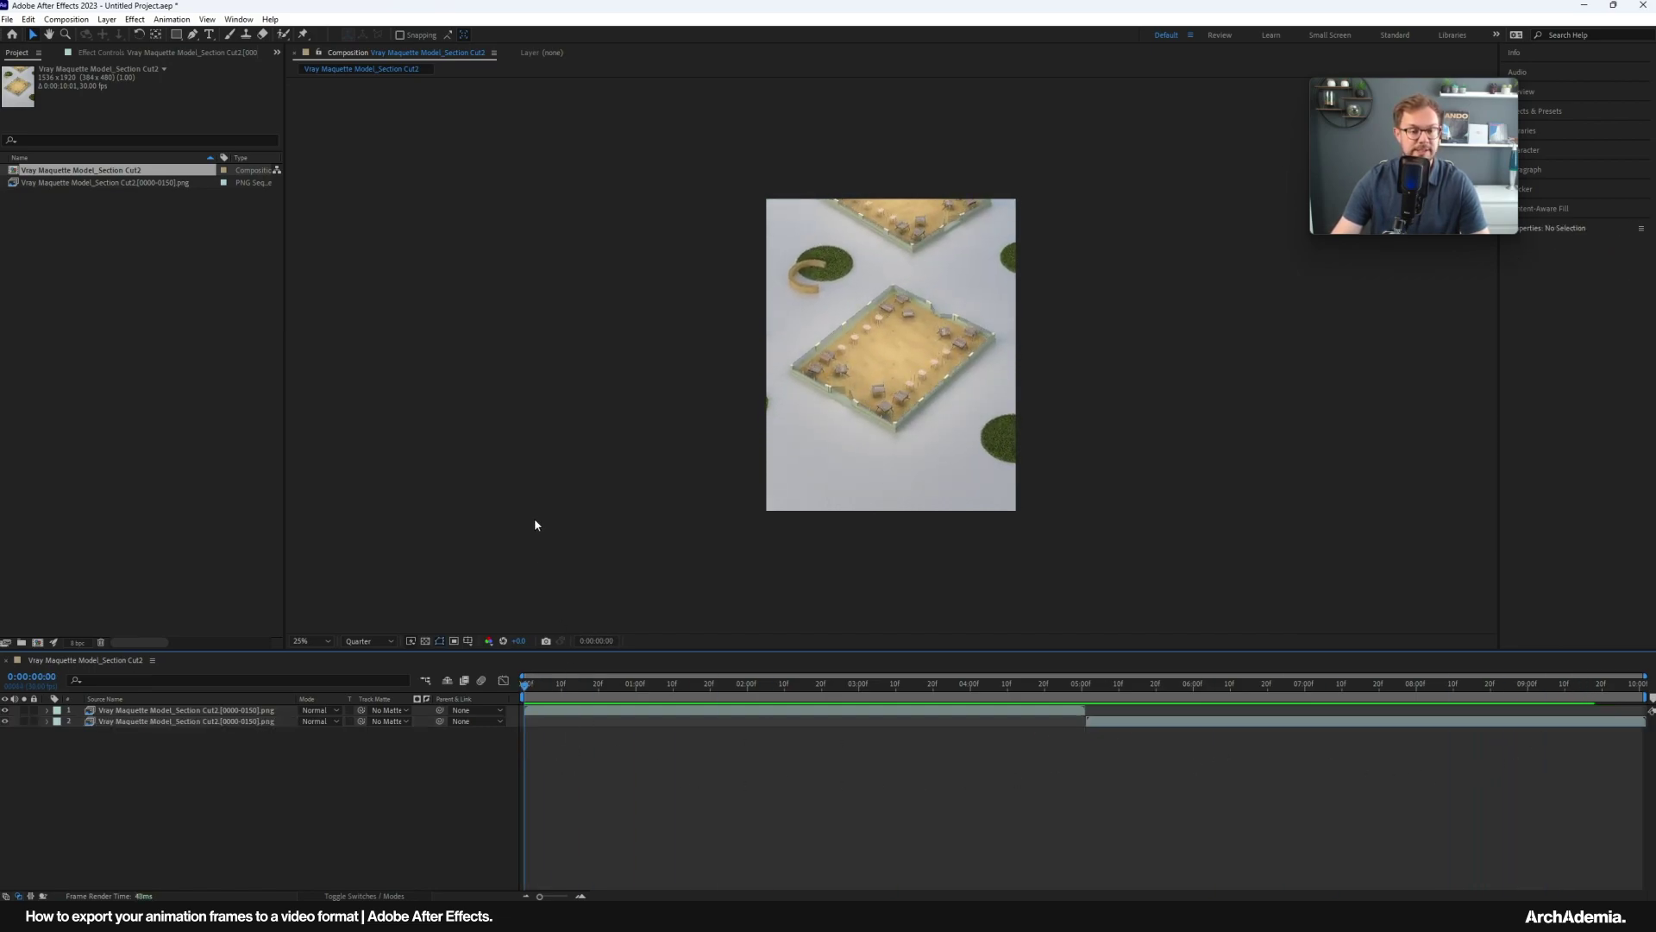
pyautogui.click(534, 519)
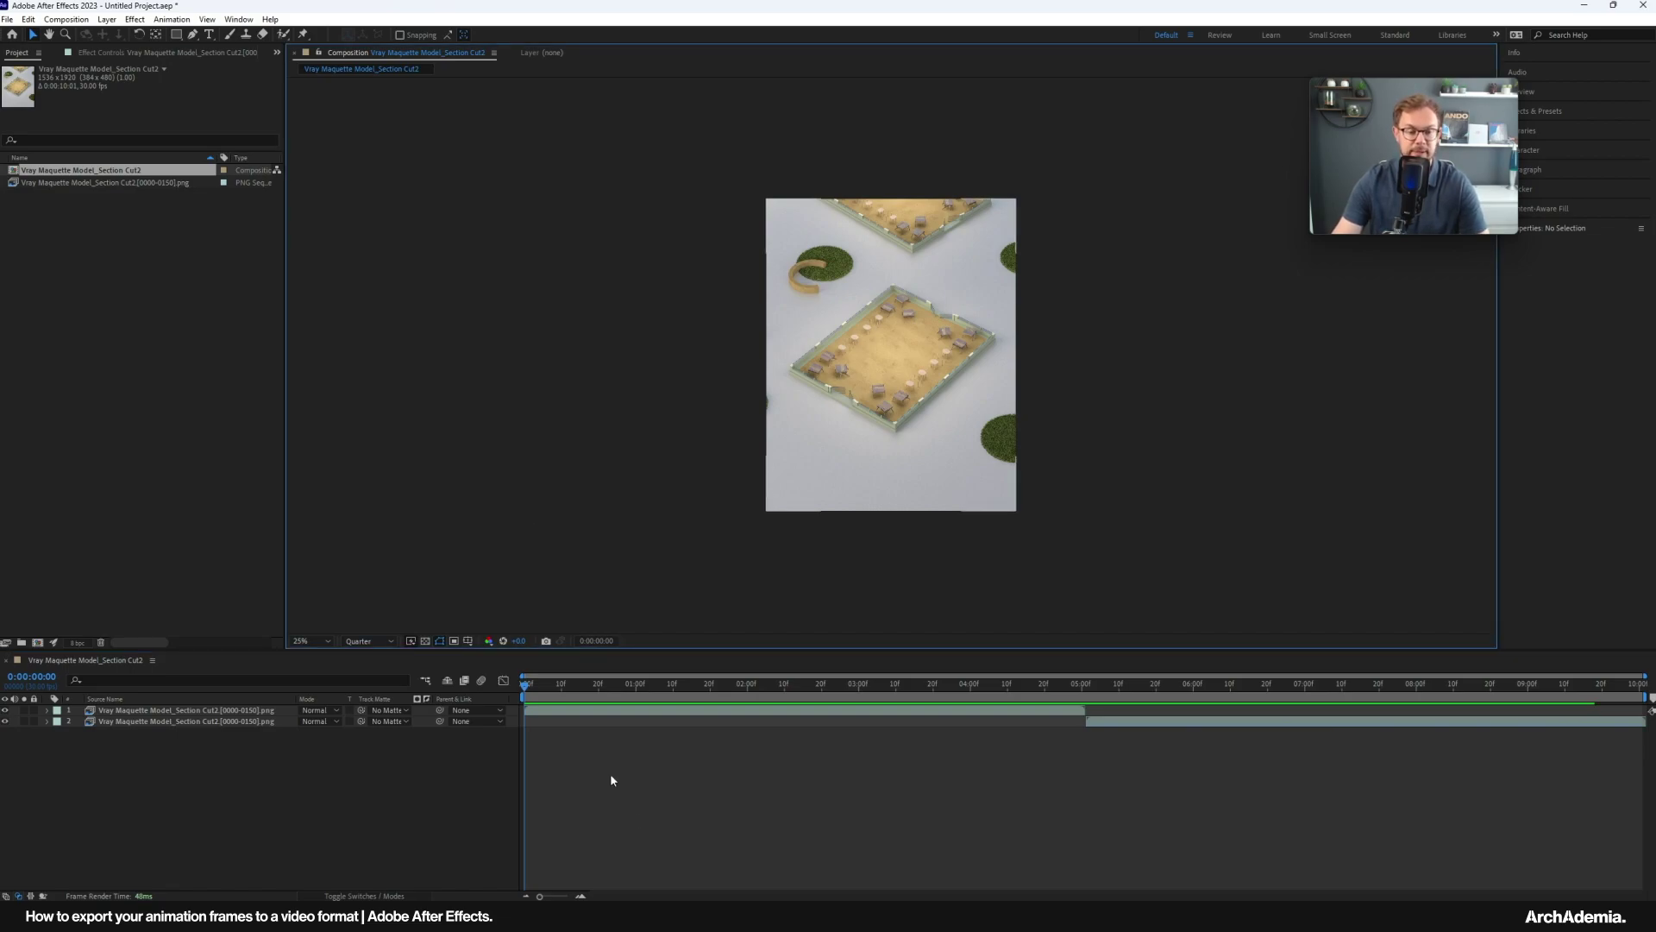
pyautogui.click(642, 818)
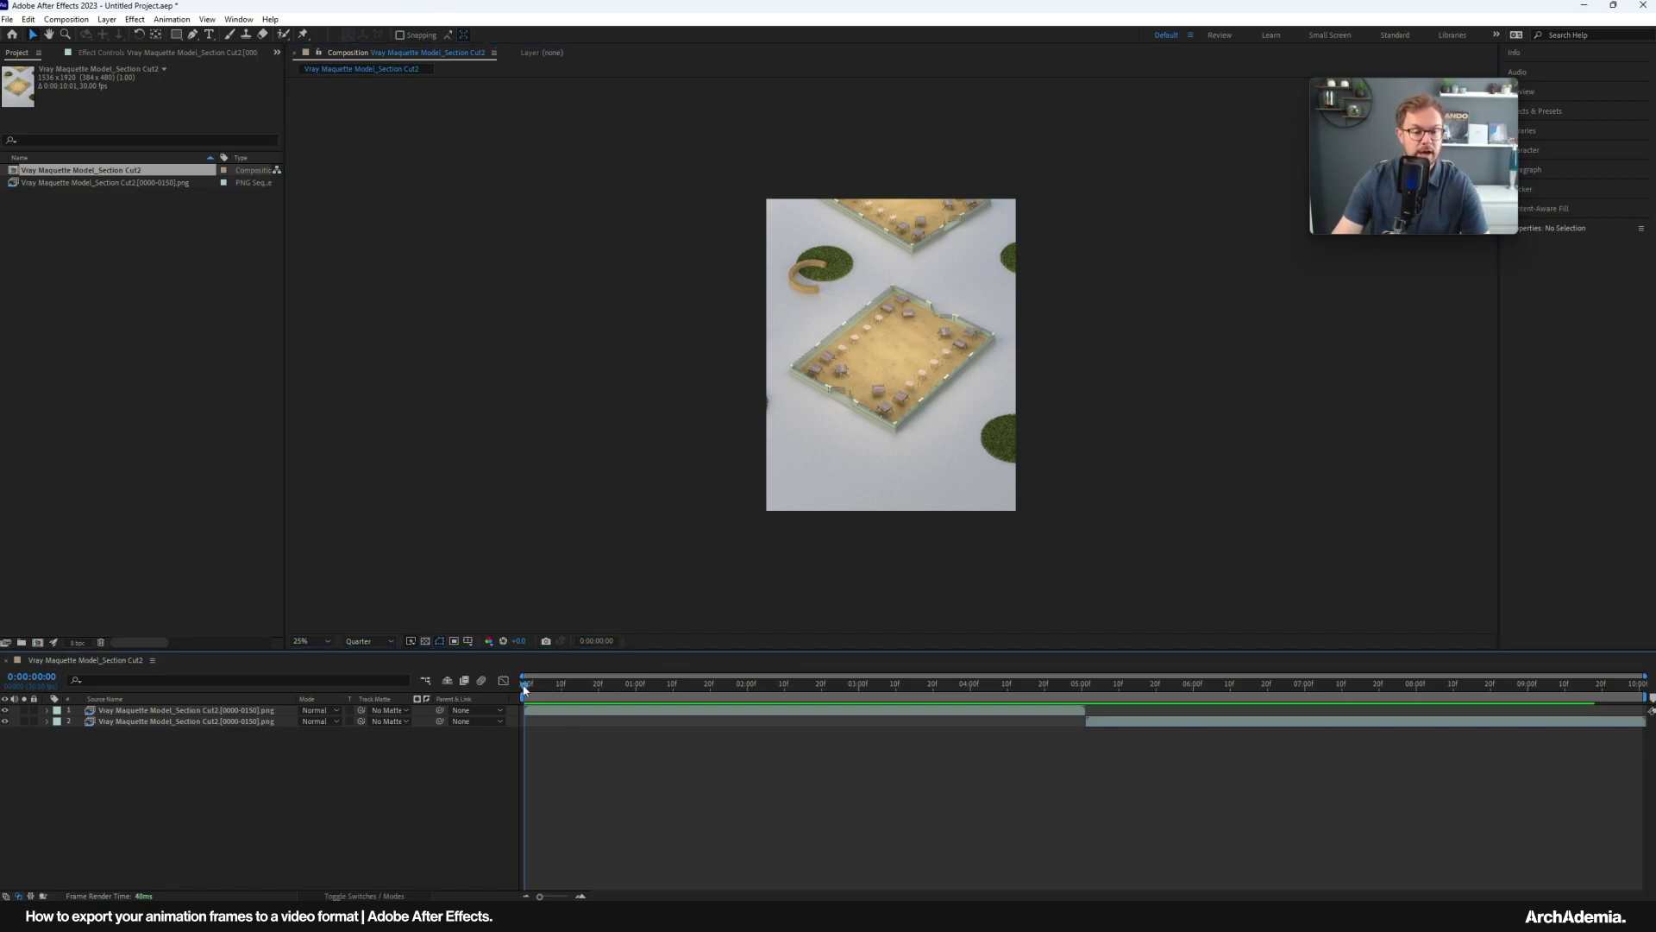
pyautogui.moveTo(524, 687); pyautogui.dragTo(1104, 688)
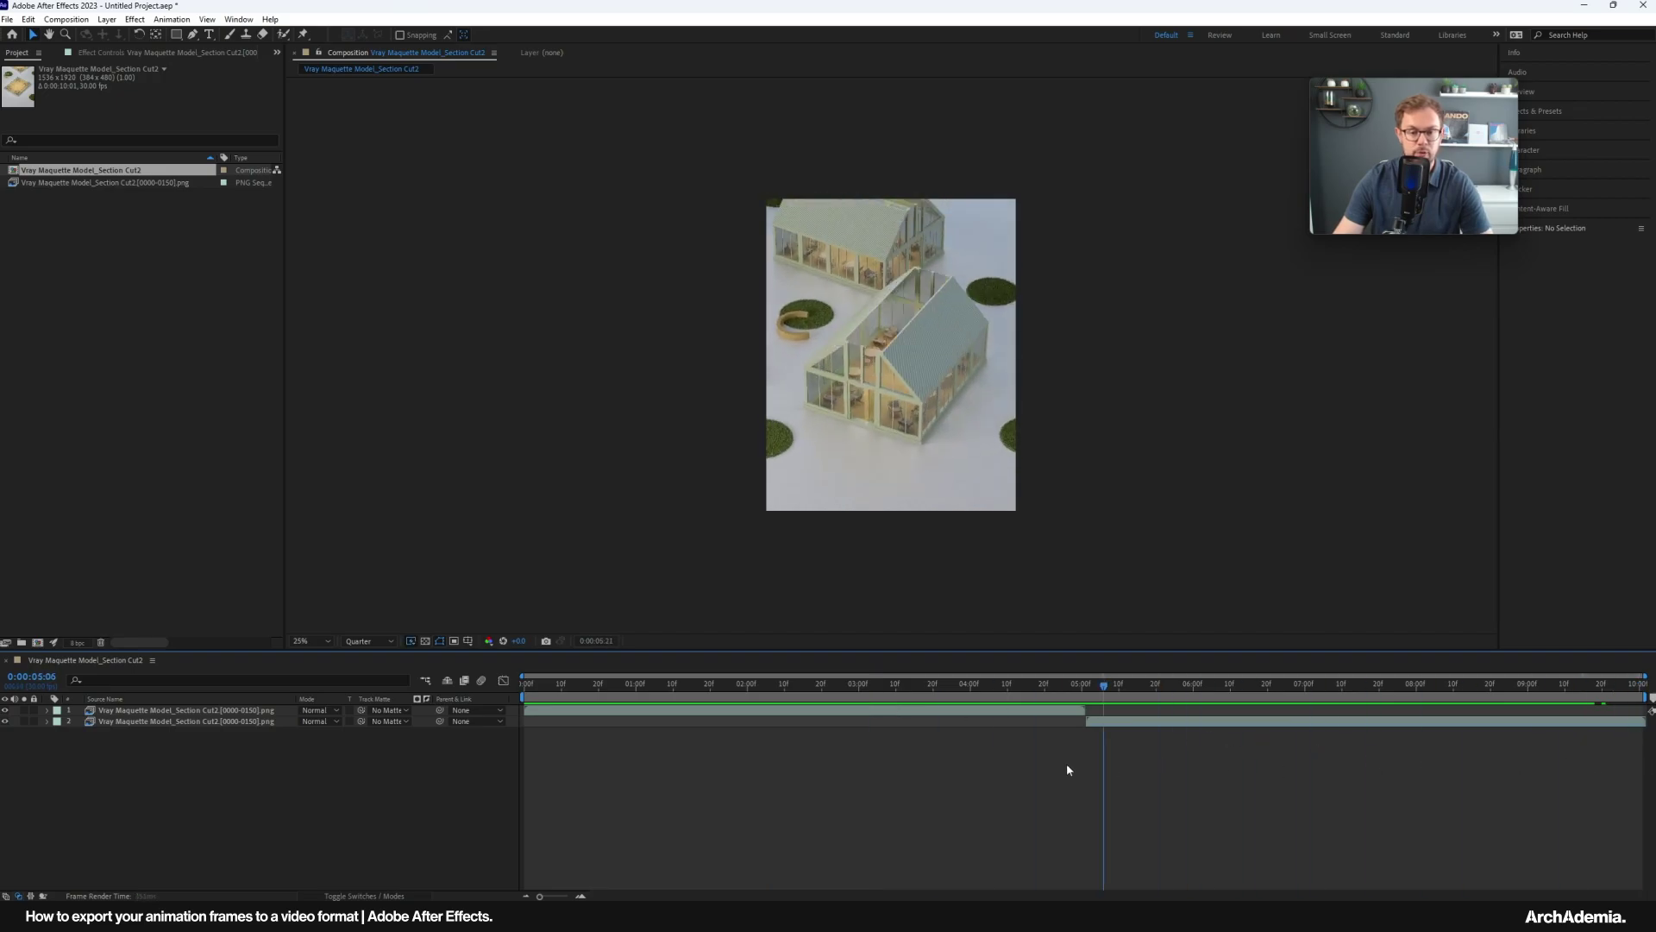
pyautogui.moveTo(1103, 768); pyautogui.dragTo(721, 784)
pyautogui.moveTo(572, 916)
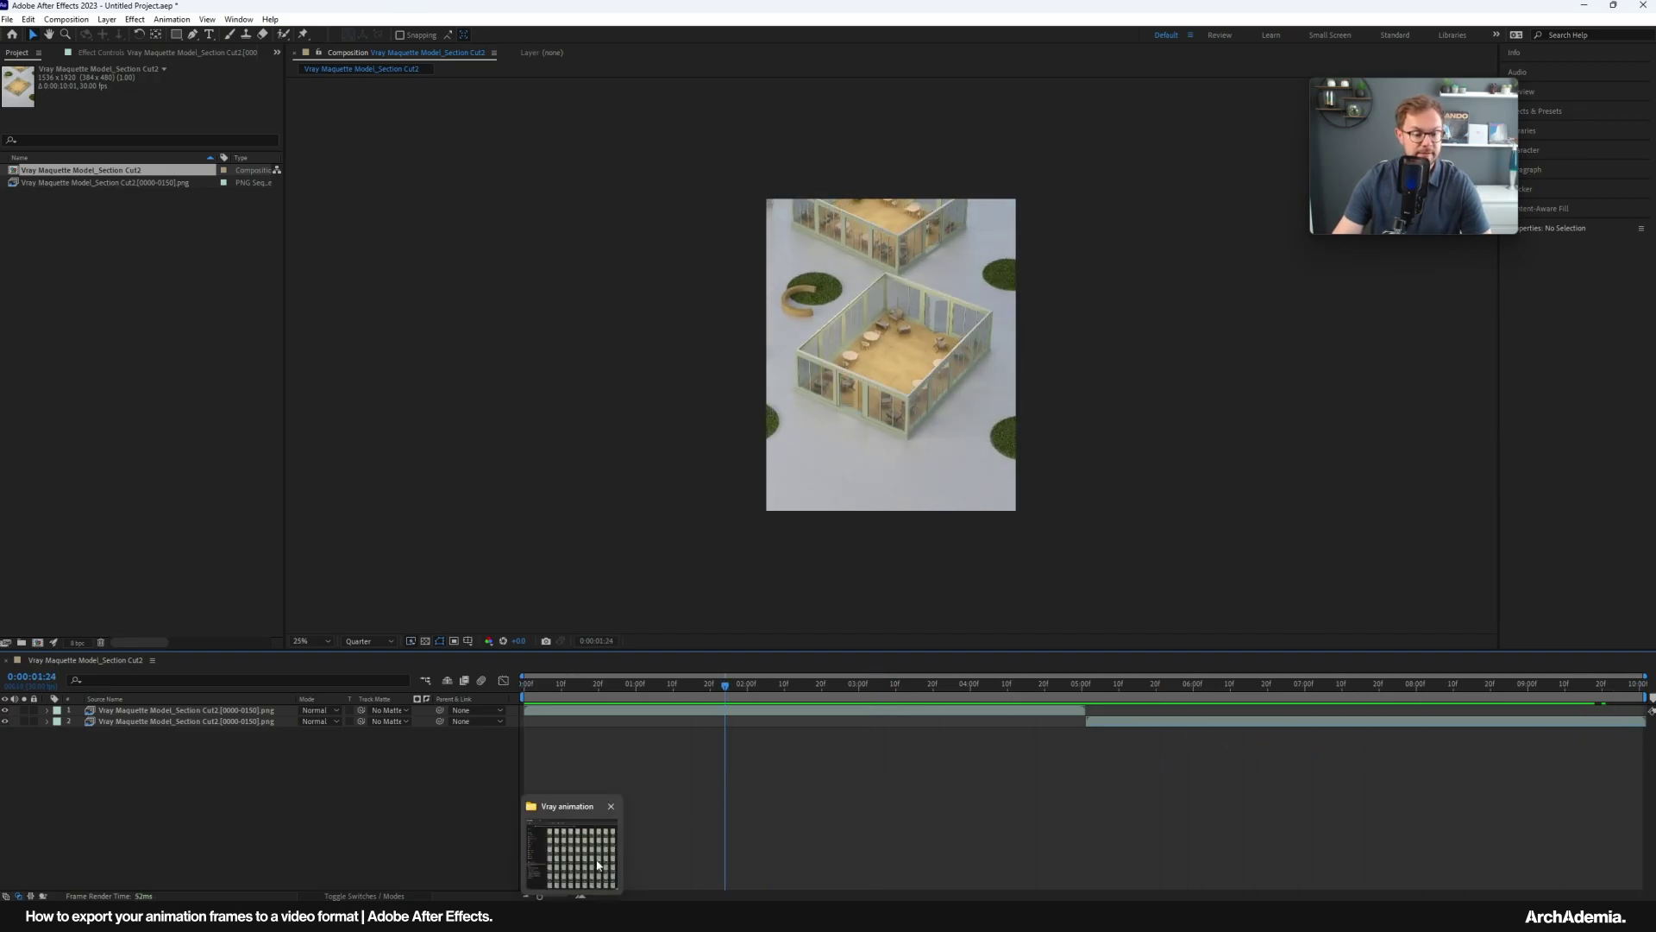
pyautogui.click(597, 857)
pyautogui.moveTo(830, 86); pyautogui.dragTo(703, 58)
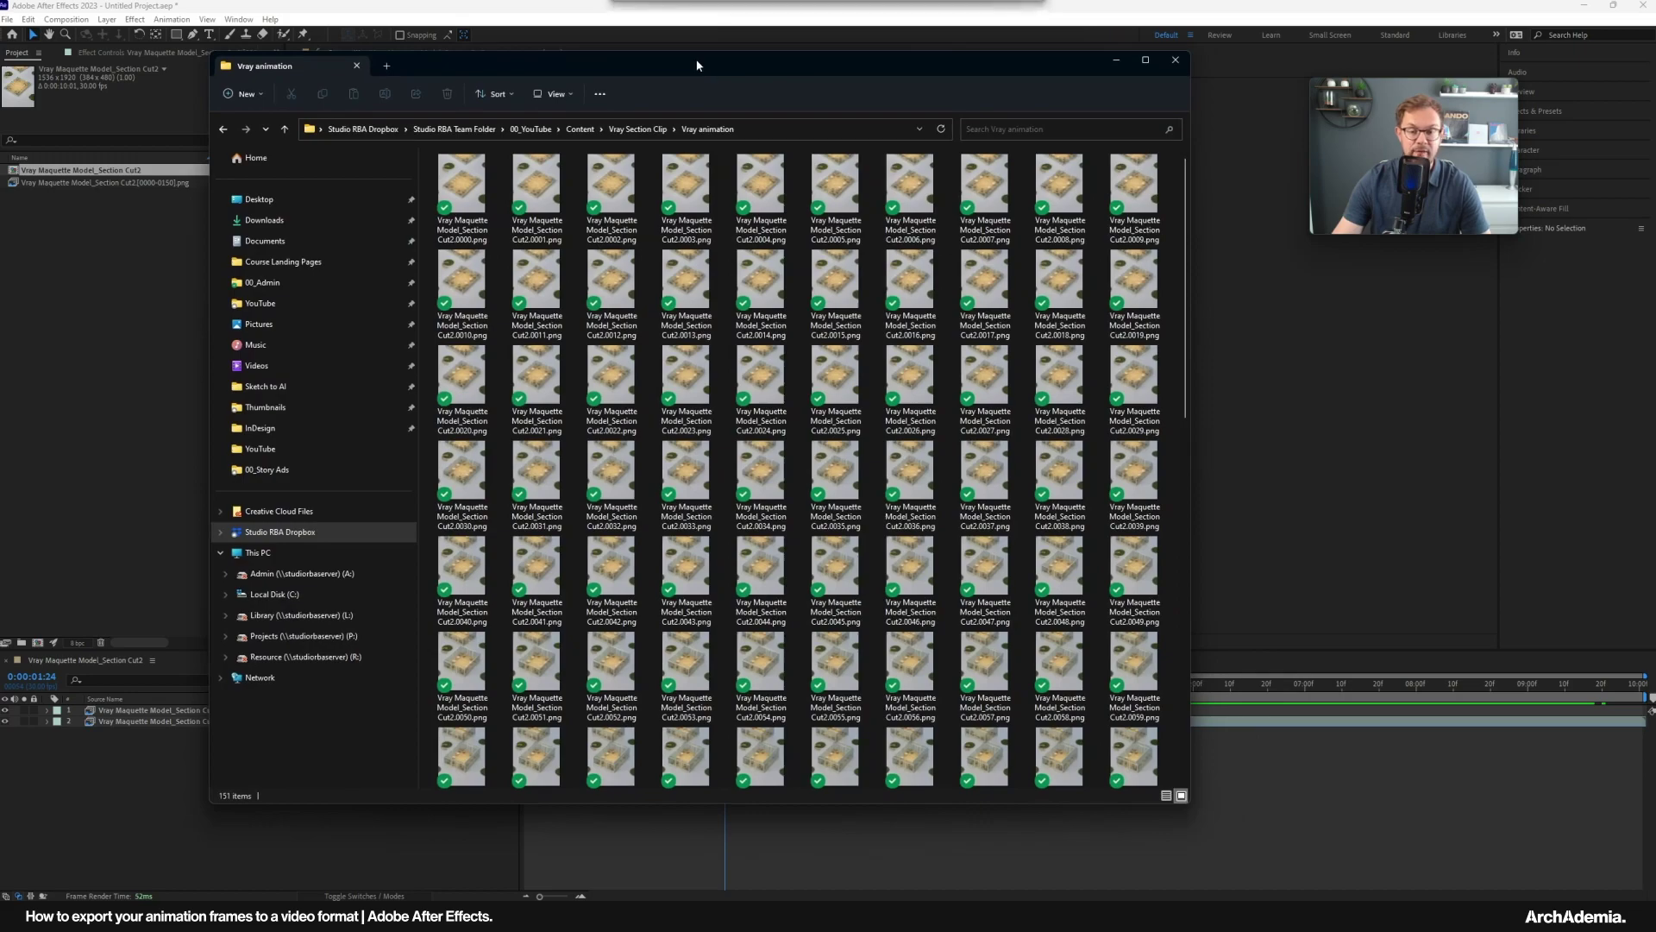
pyautogui.moveTo(1189, 355); pyautogui.dragTo(1481, 355)
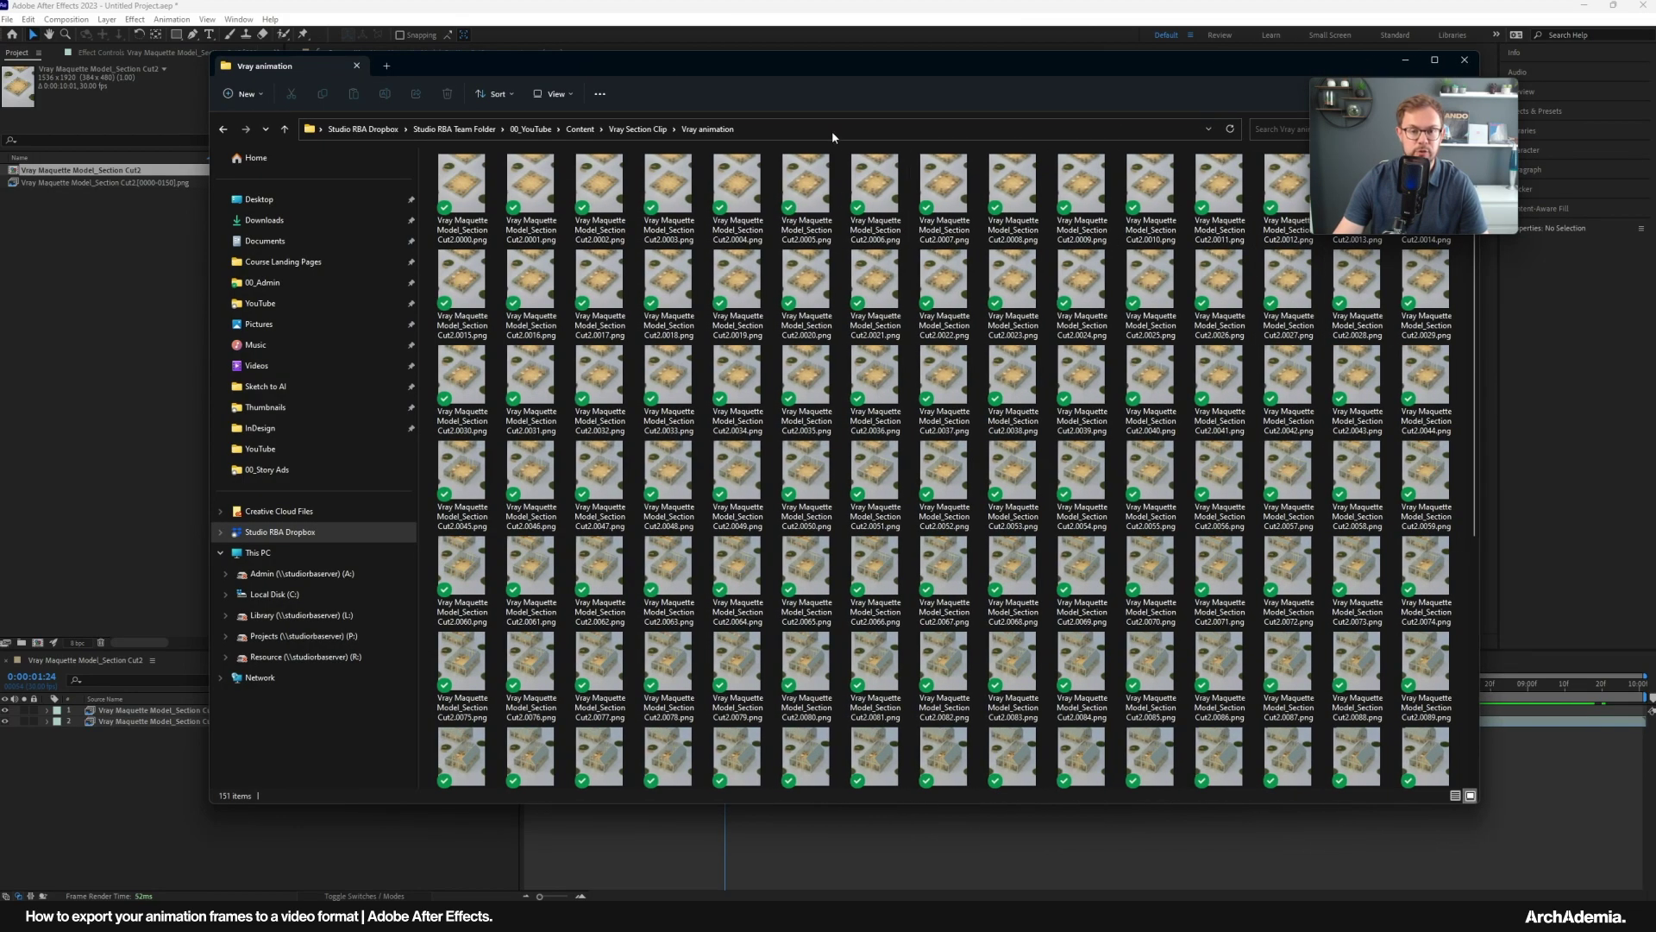
pyautogui.moveTo(736, 67); pyautogui.dragTo(525, 70)
pyautogui.scroll(-5, 729, 569)
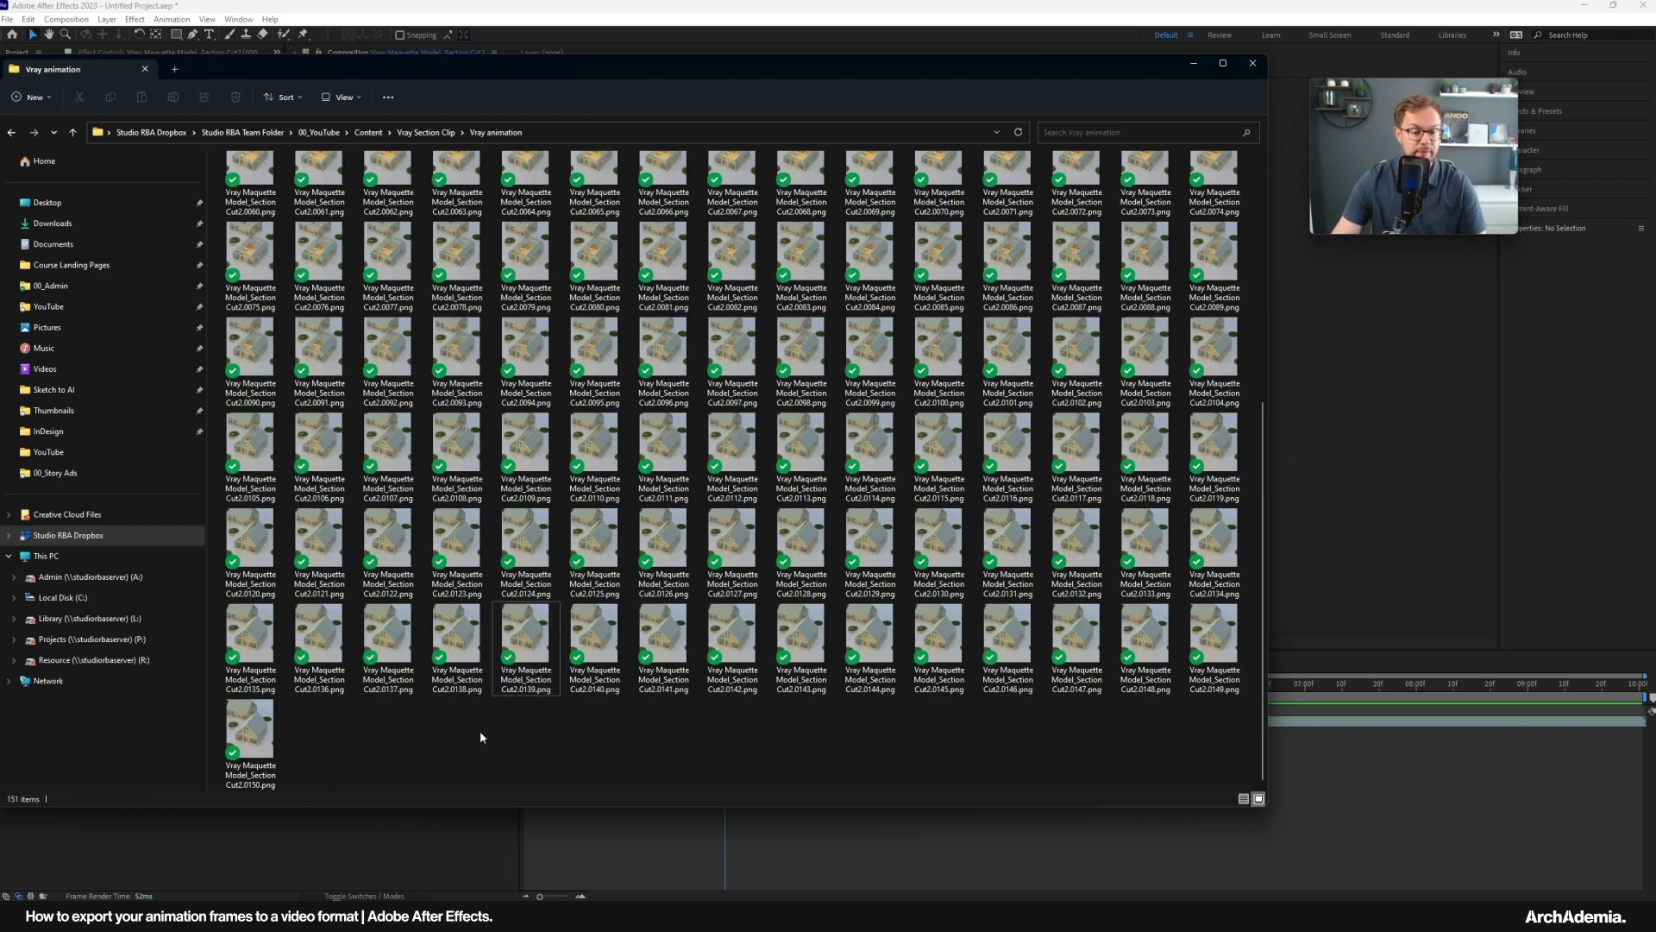
pyautogui.moveTo(1270, 756); pyautogui.dragTo(1371, 798)
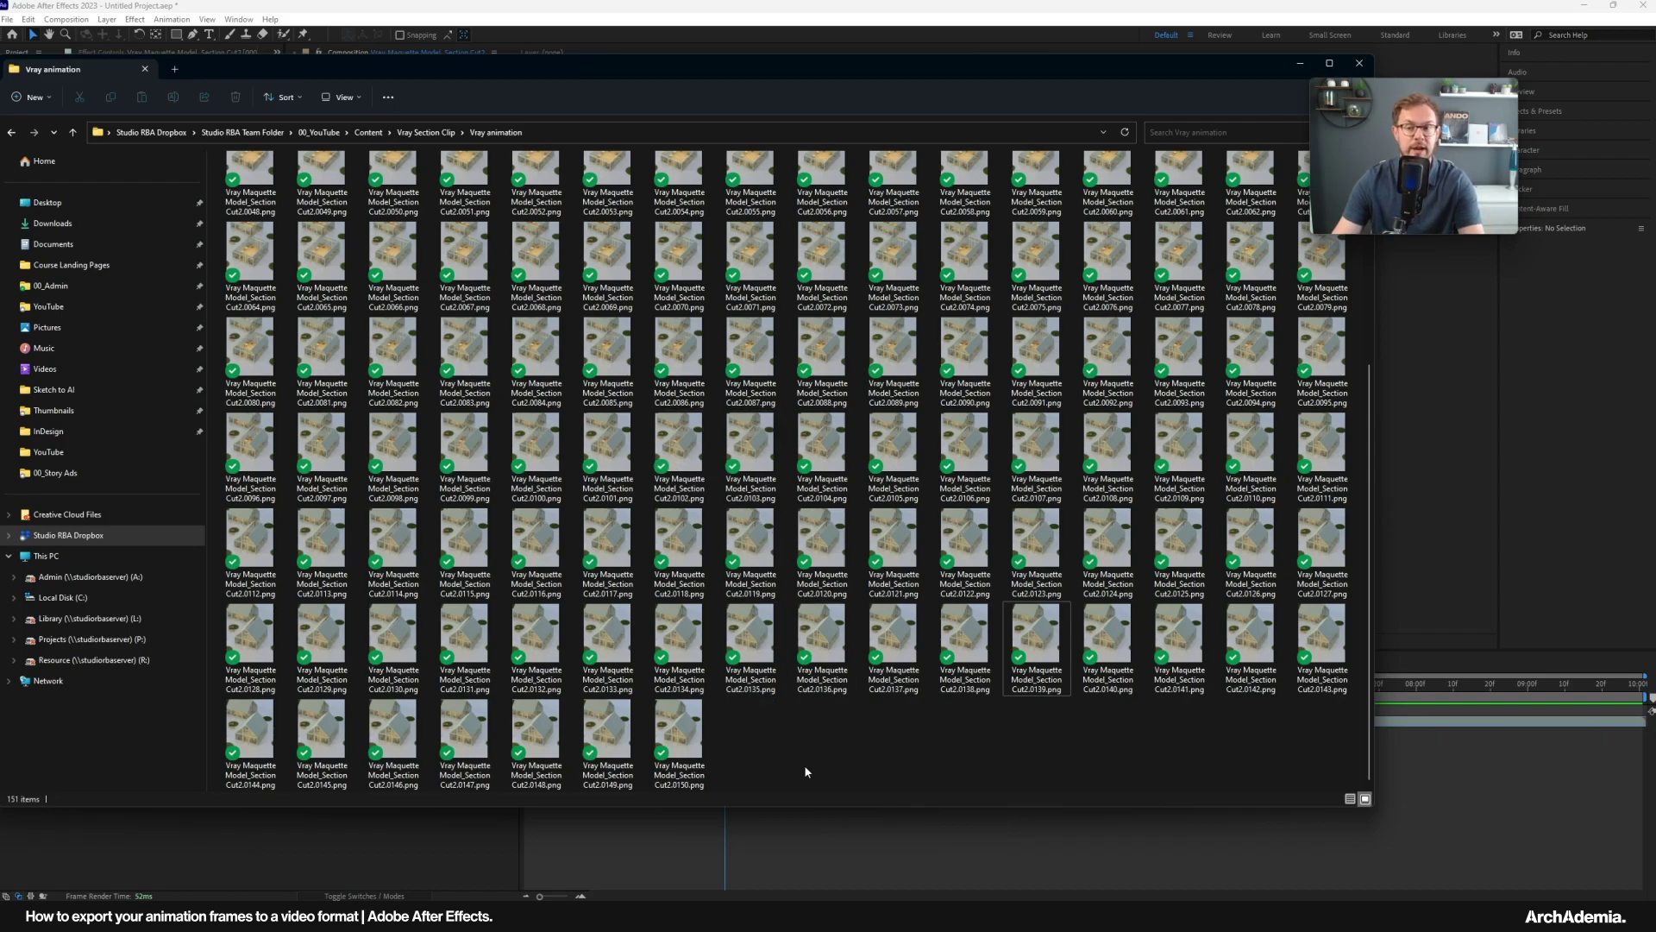
pyautogui.scroll(5, 805, 775)
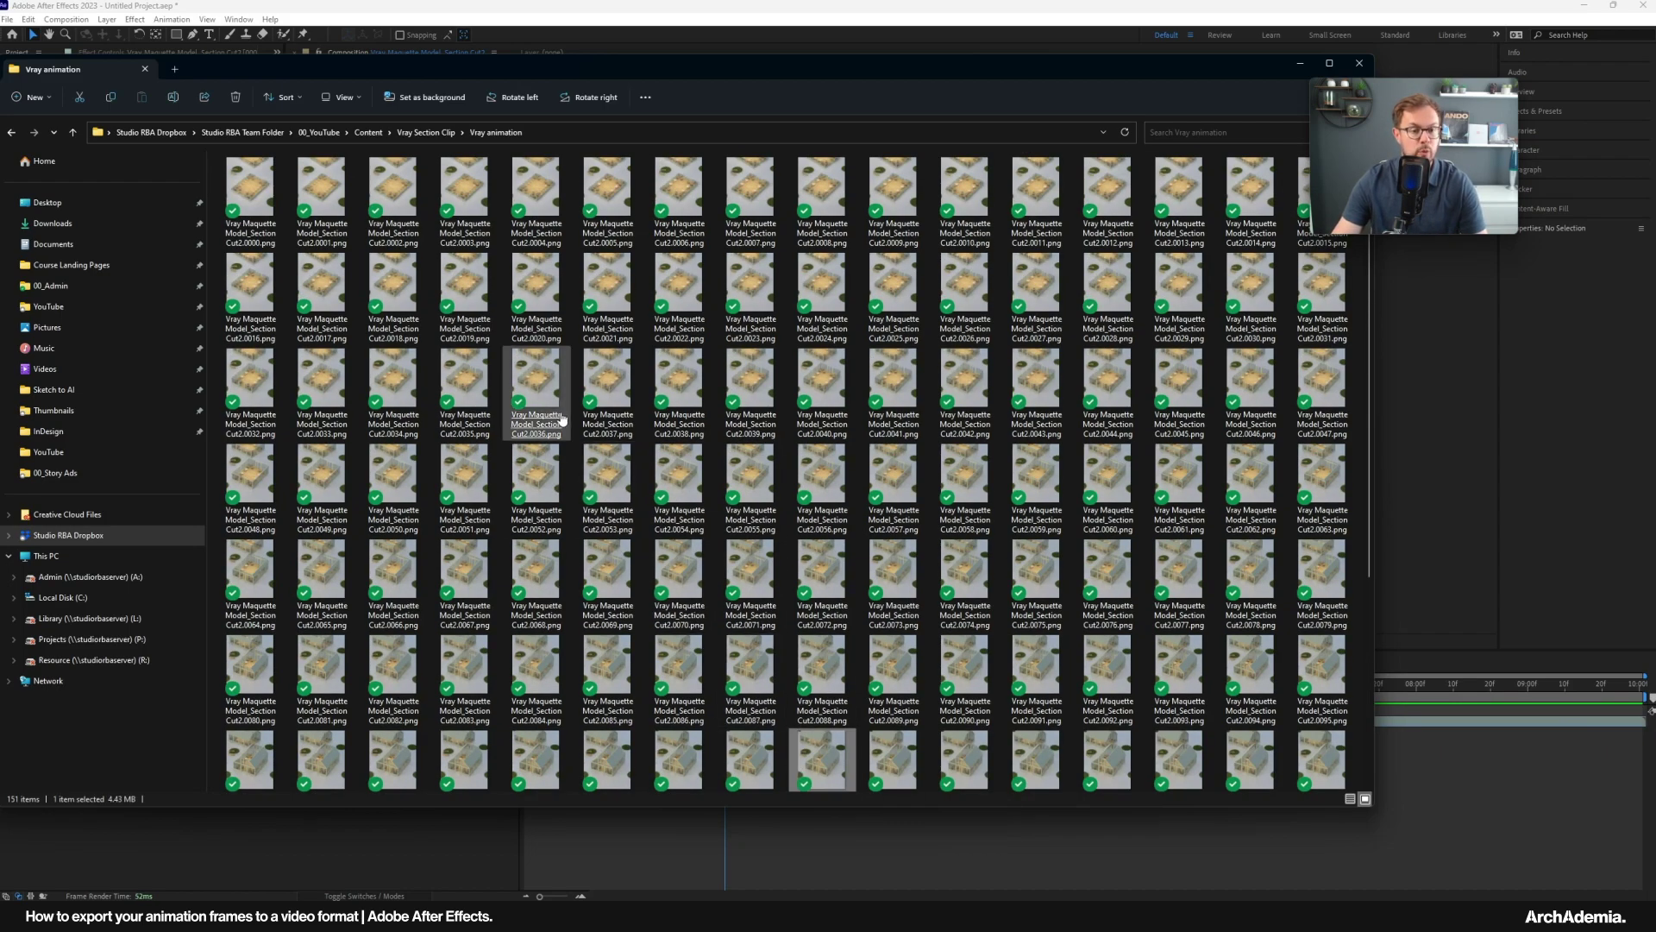
pyautogui.click(536, 380)
pyautogui.moveTo(276, 69); pyautogui.dragTo(243, 94)
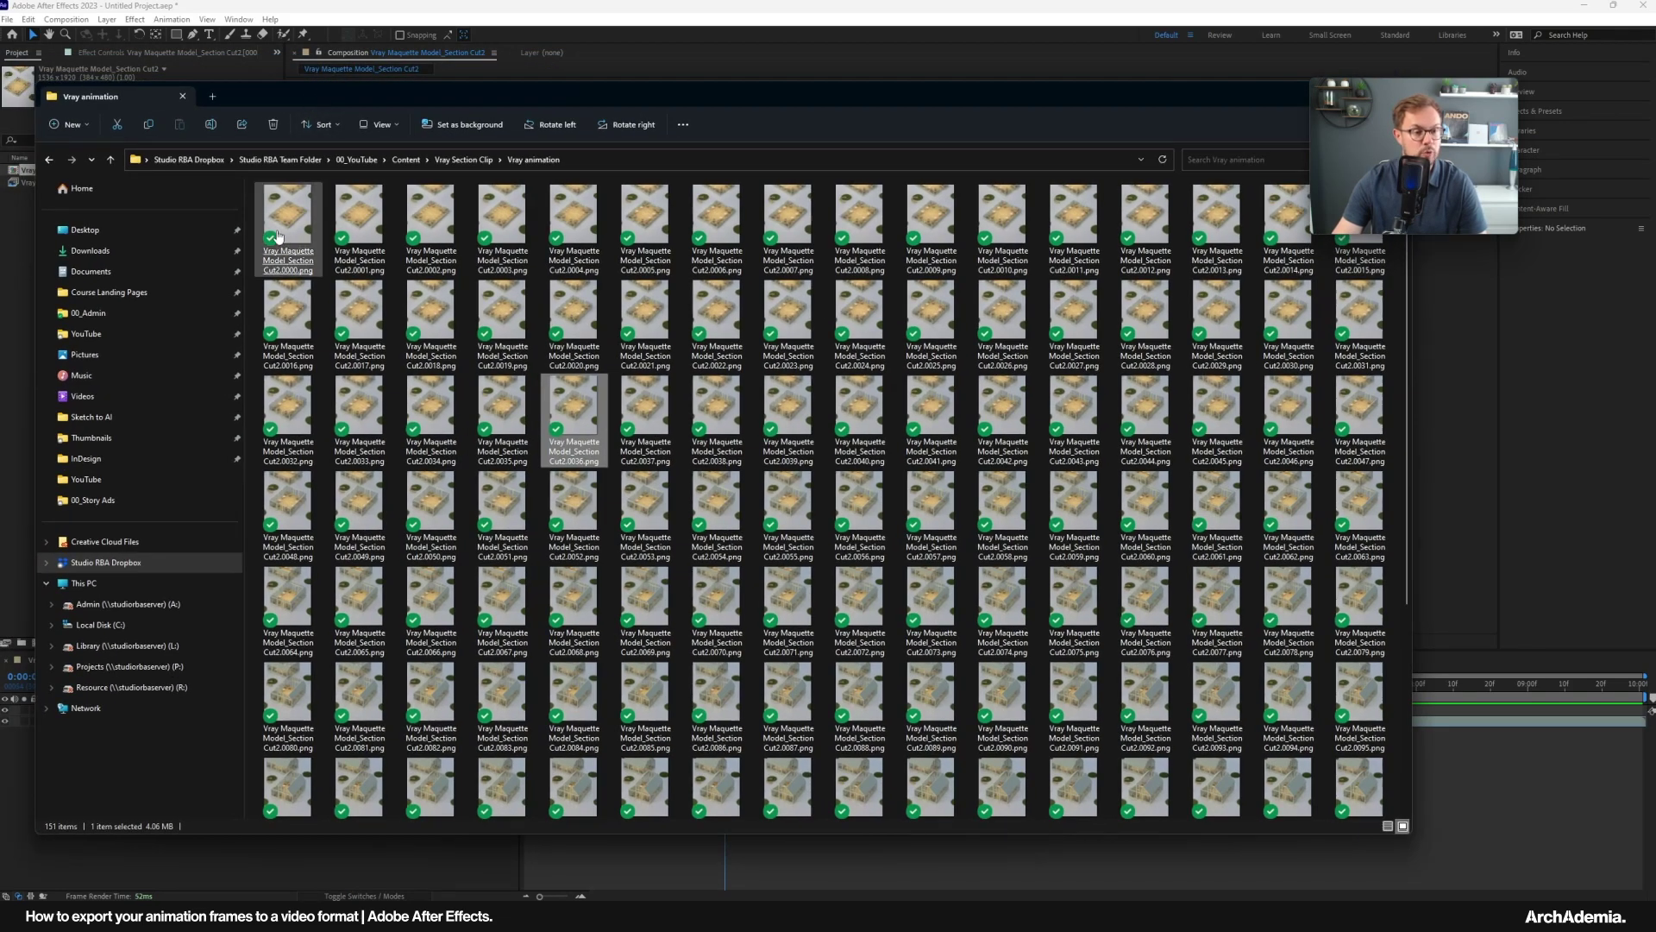
pyautogui.moveTo(935, 114); pyautogui.dragTo(904, 177)
# Check the frames, then add the Vray Maquette Model_Section Cut2 composition to the Adobe Media Encoder queue.
pyautogui.click(1236, 153)
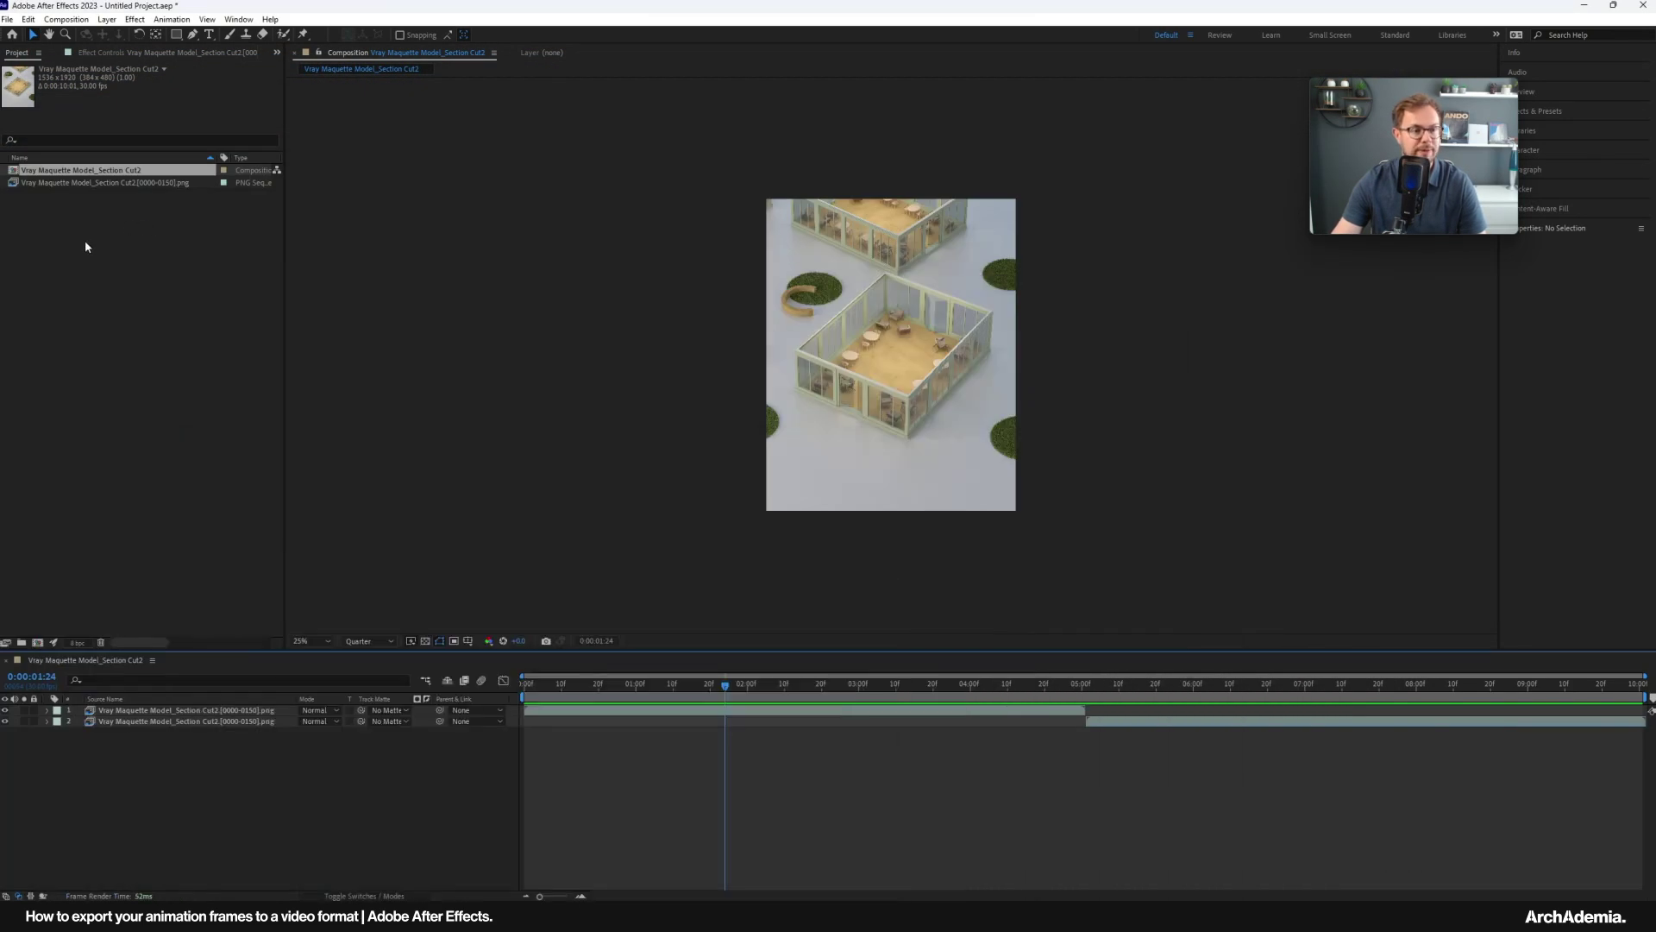
pyautogui.moveTo(723, 686); pyautogui.dragTo(559, 808)
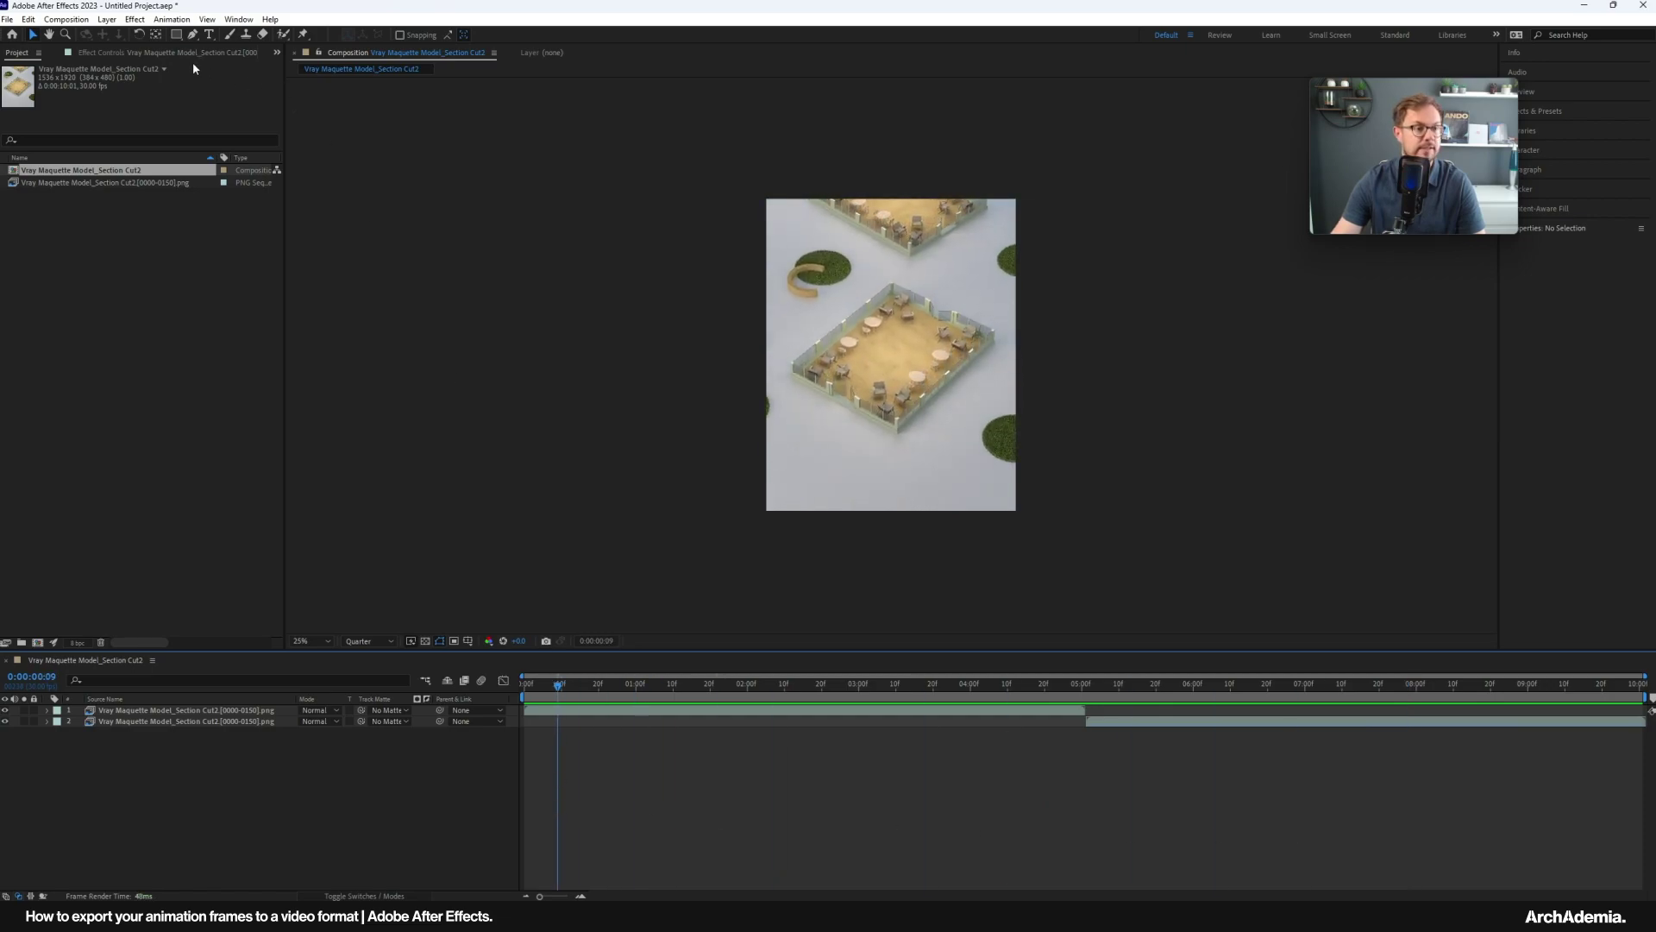
pyautogui.click(540, 309)
pyautogui.click(55, 19)
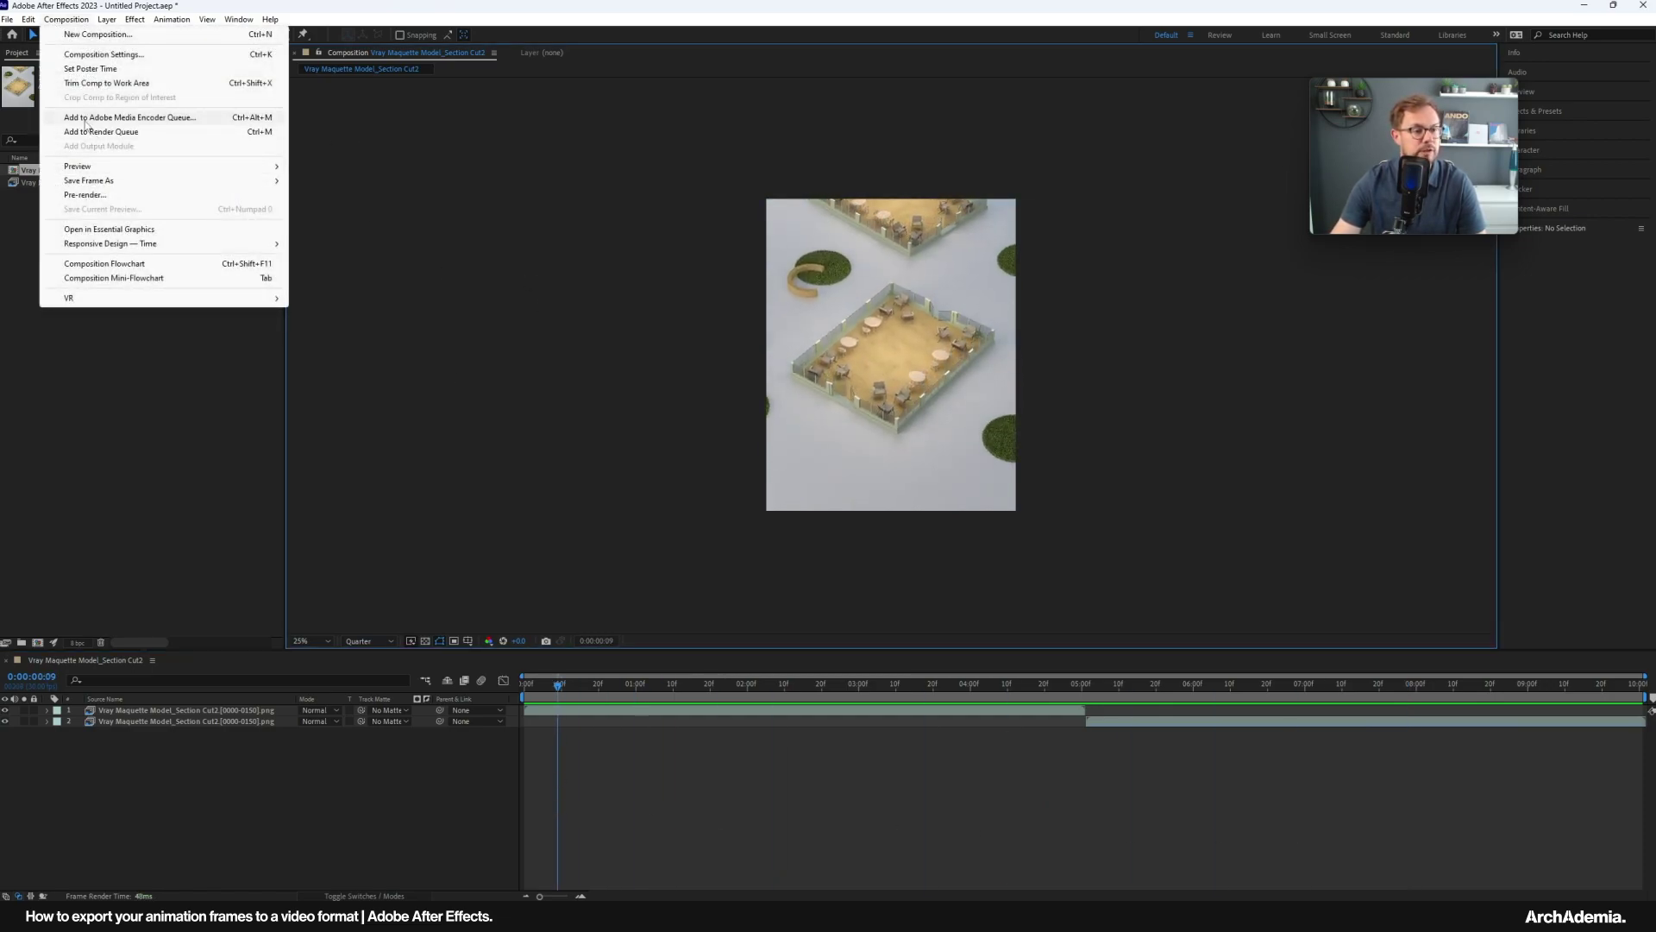
pyautogui.click(129, 117)
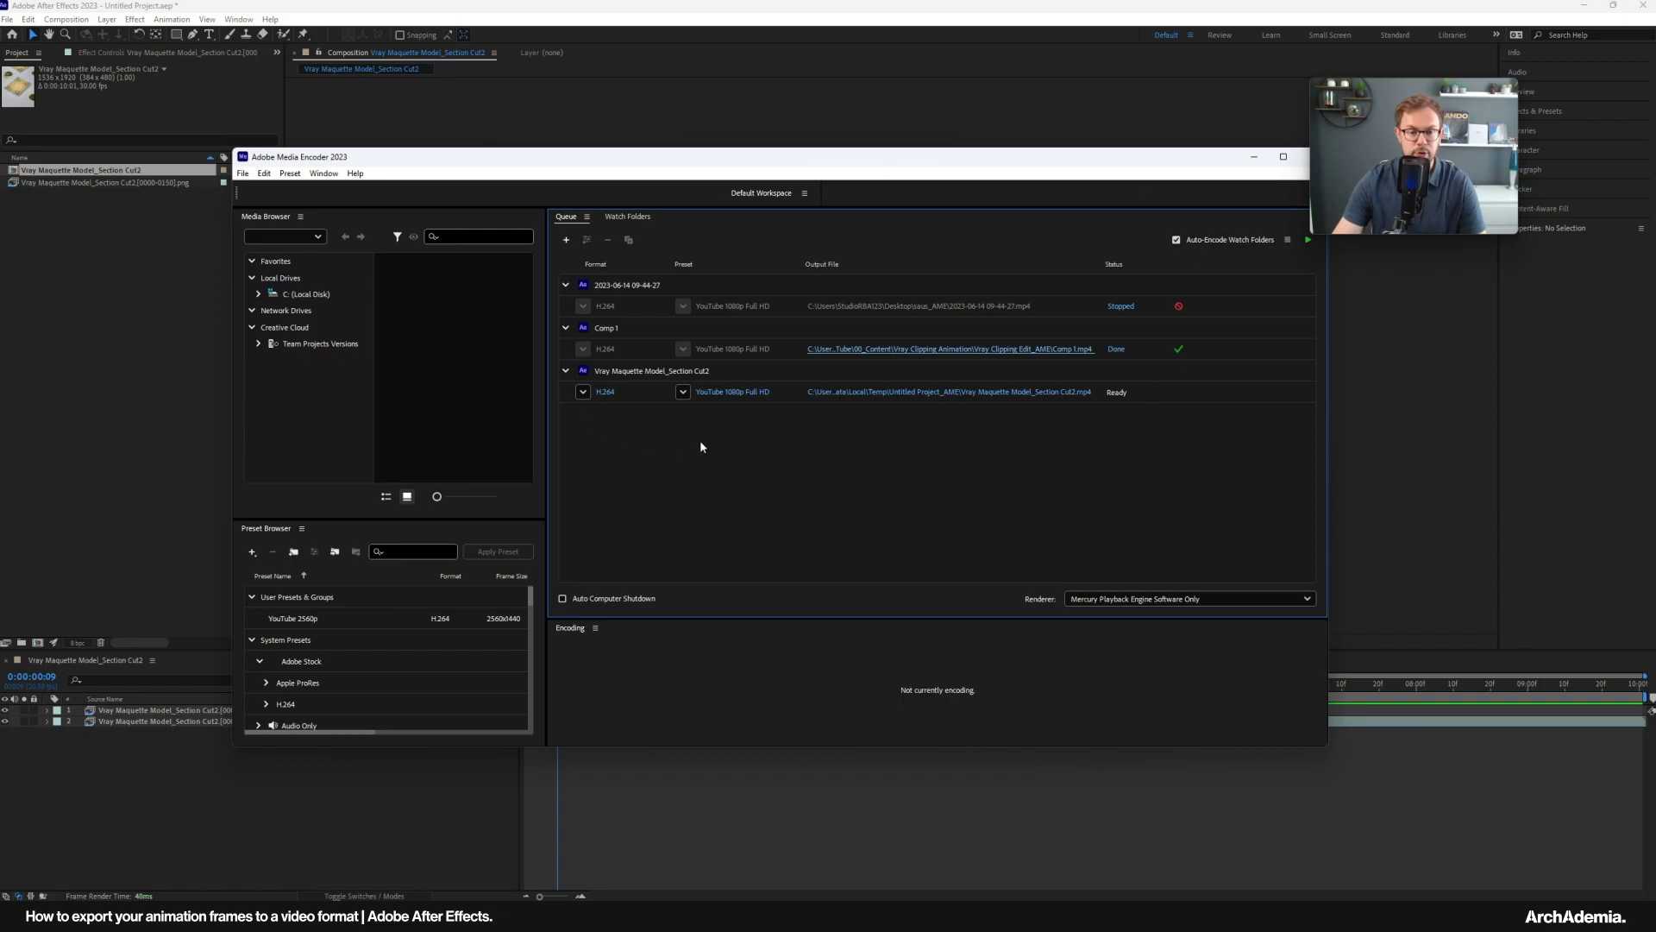
# Change the queued job's preset to Match Source - High bitrate, then minimize Media Encoder.
pyautogui.click(682, 392)
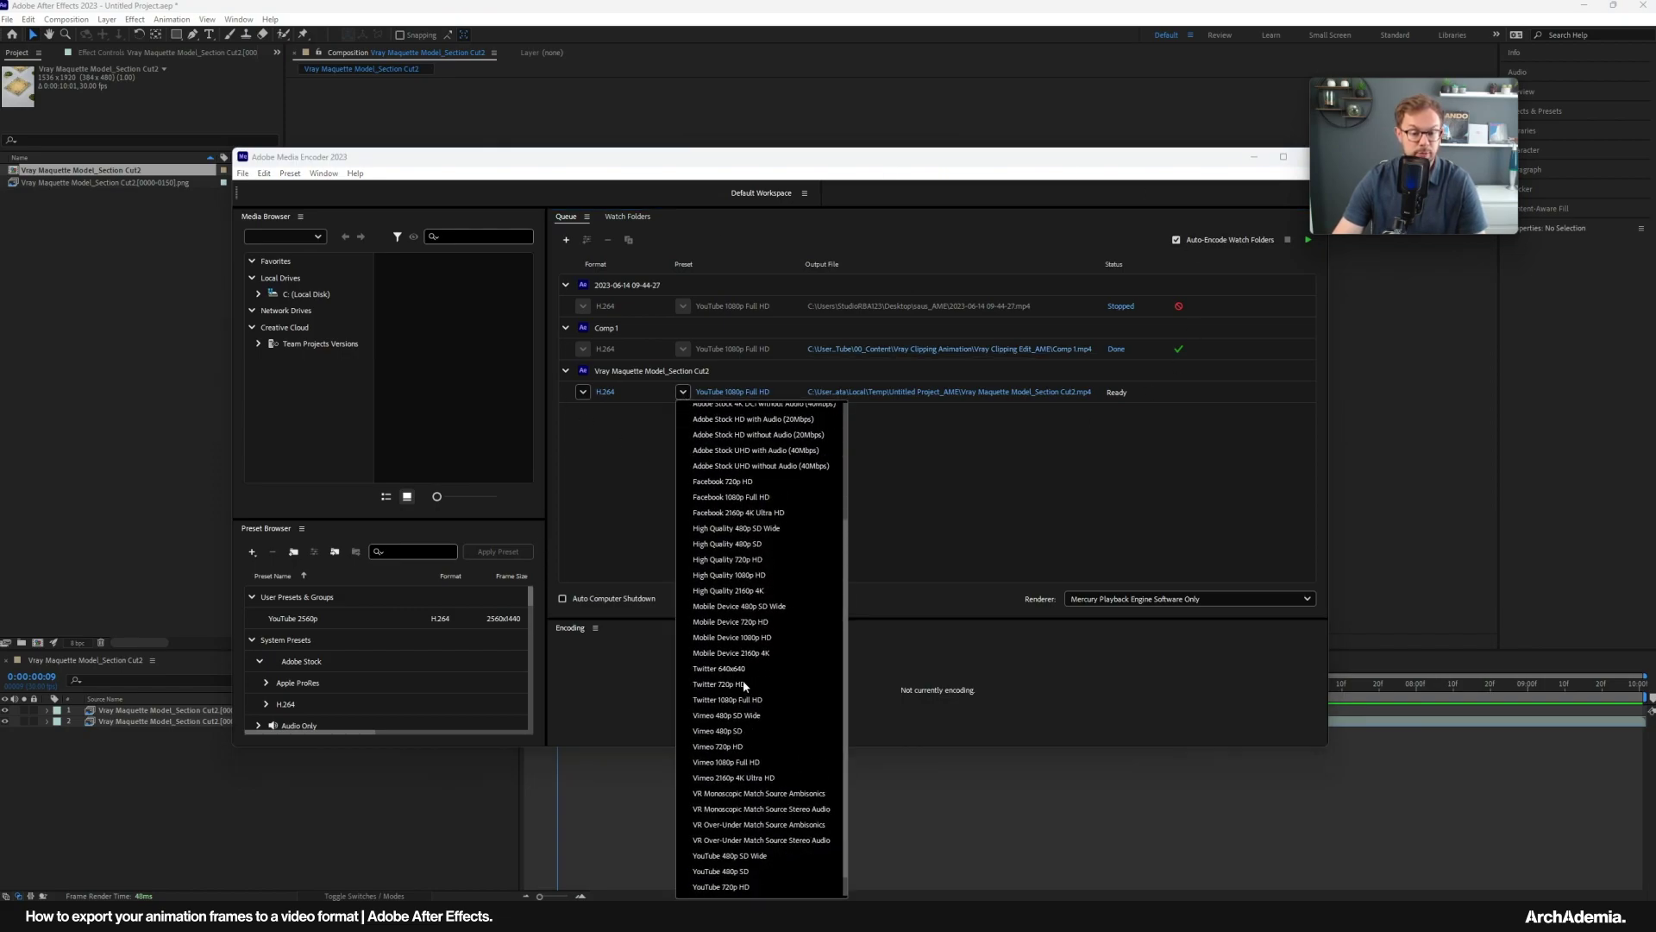
pyautogui.scroll(4, 743, 680)
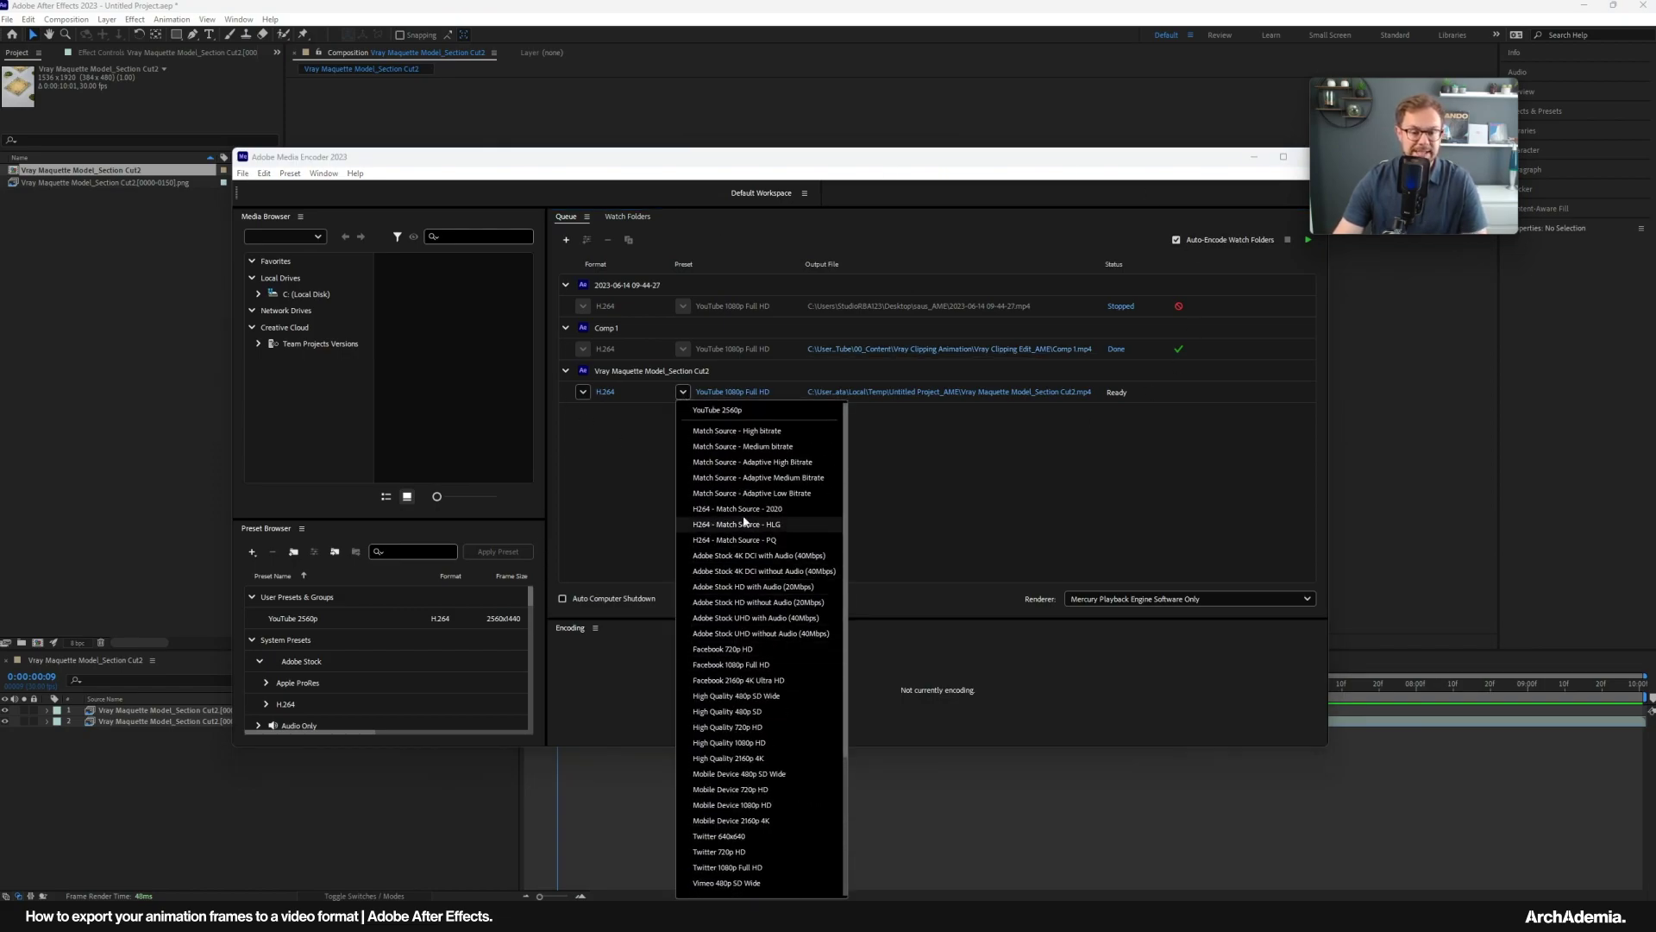
pyautogui.click(743, 434)
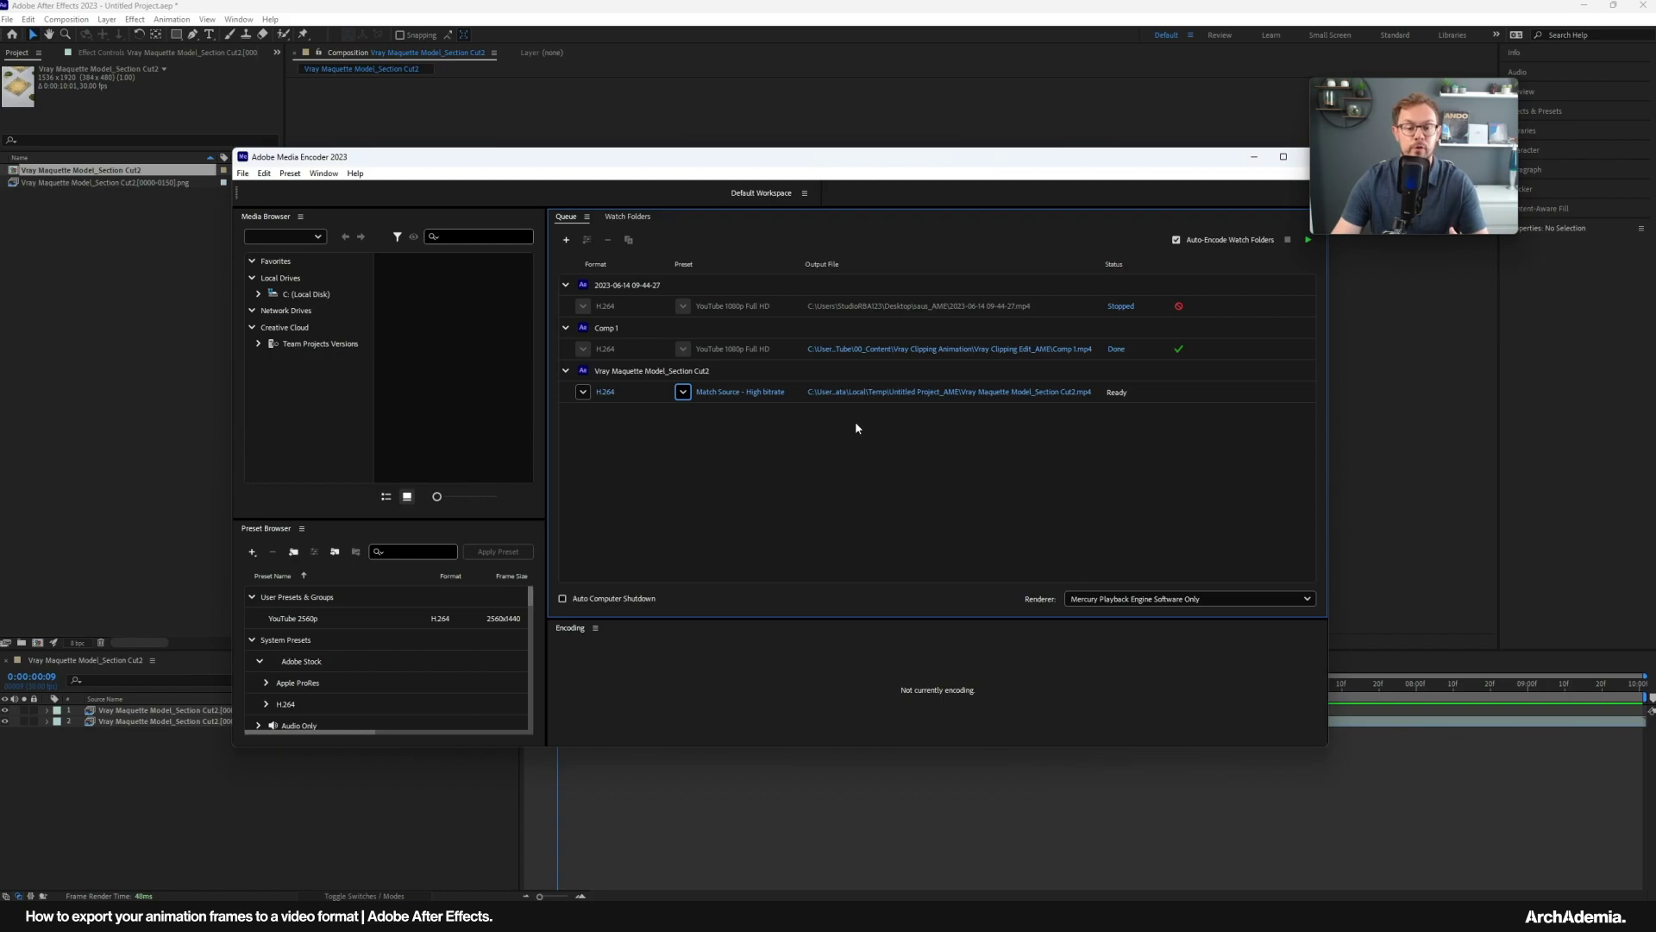
pyautogui.moveTo(1045, 156); pyautogui.dragTo(894, 173)
pyautogui.click(1103, 173)
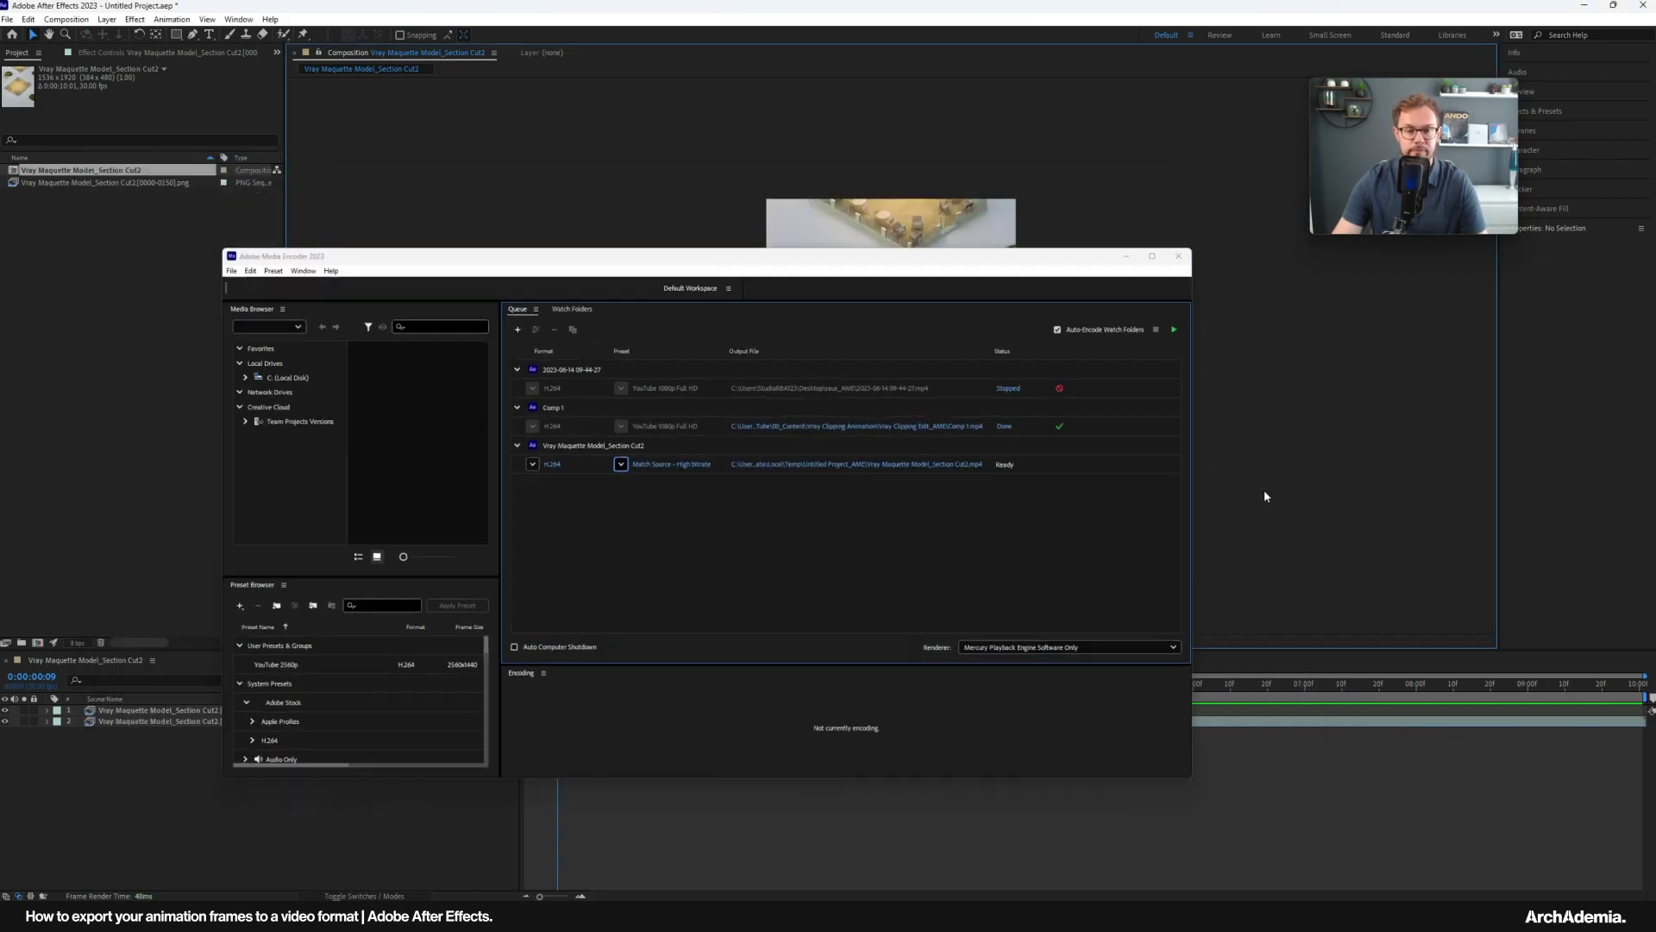
pyautogui.press('End')
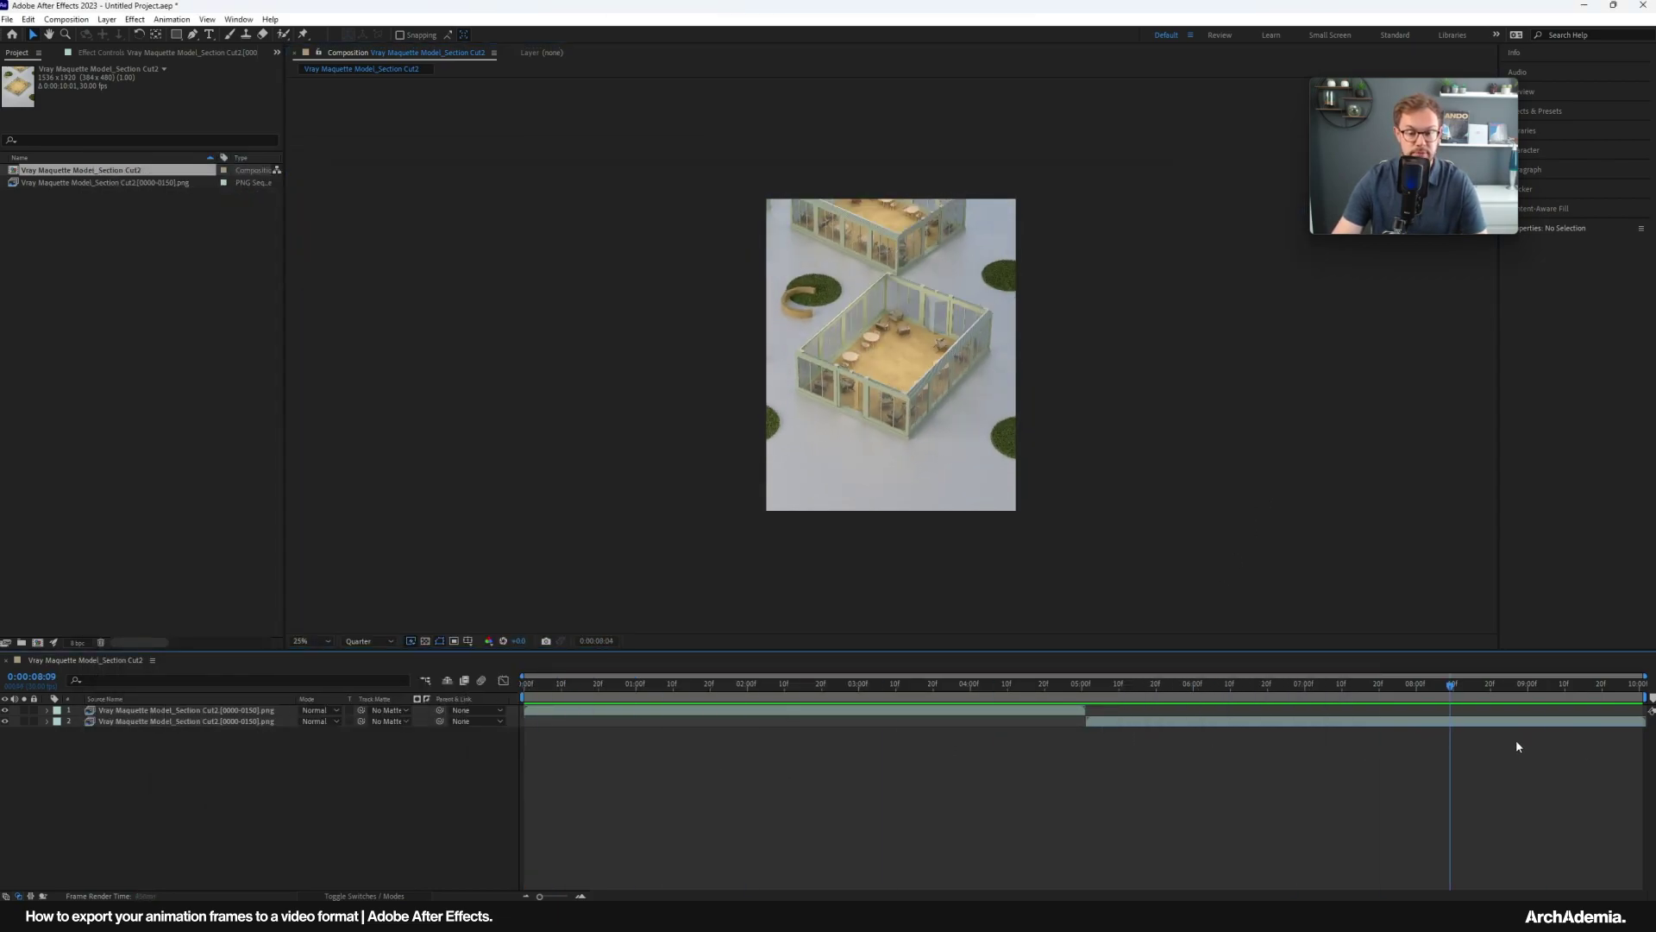
pyautogui.press('Home')
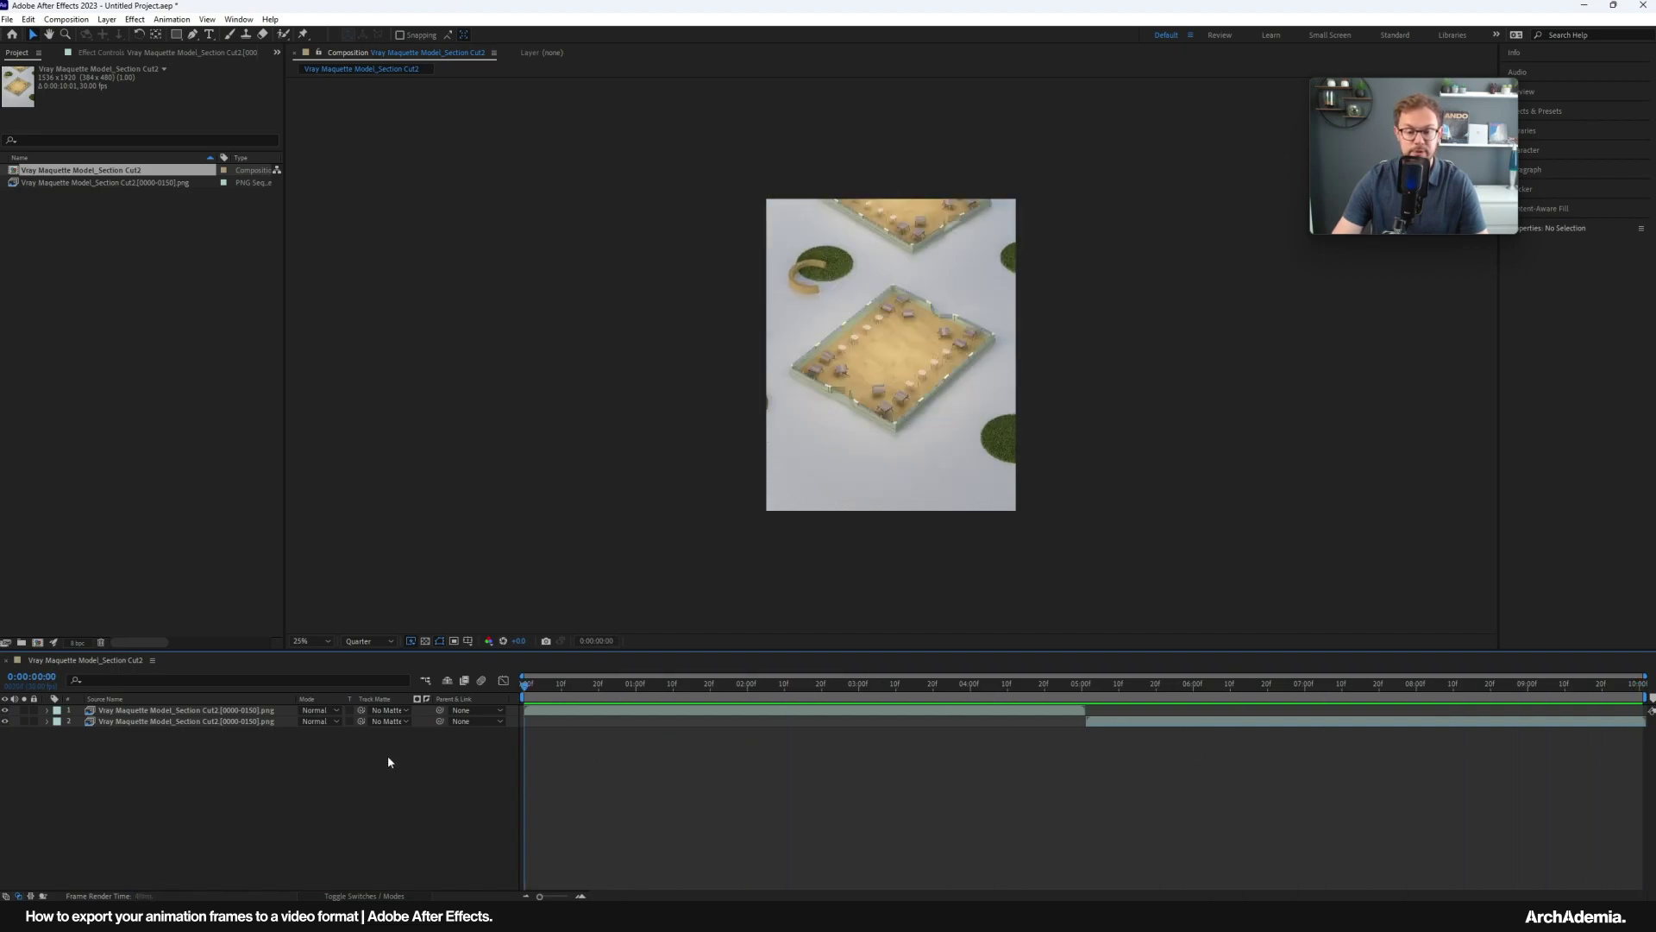
pyautogui.click(553, 512)
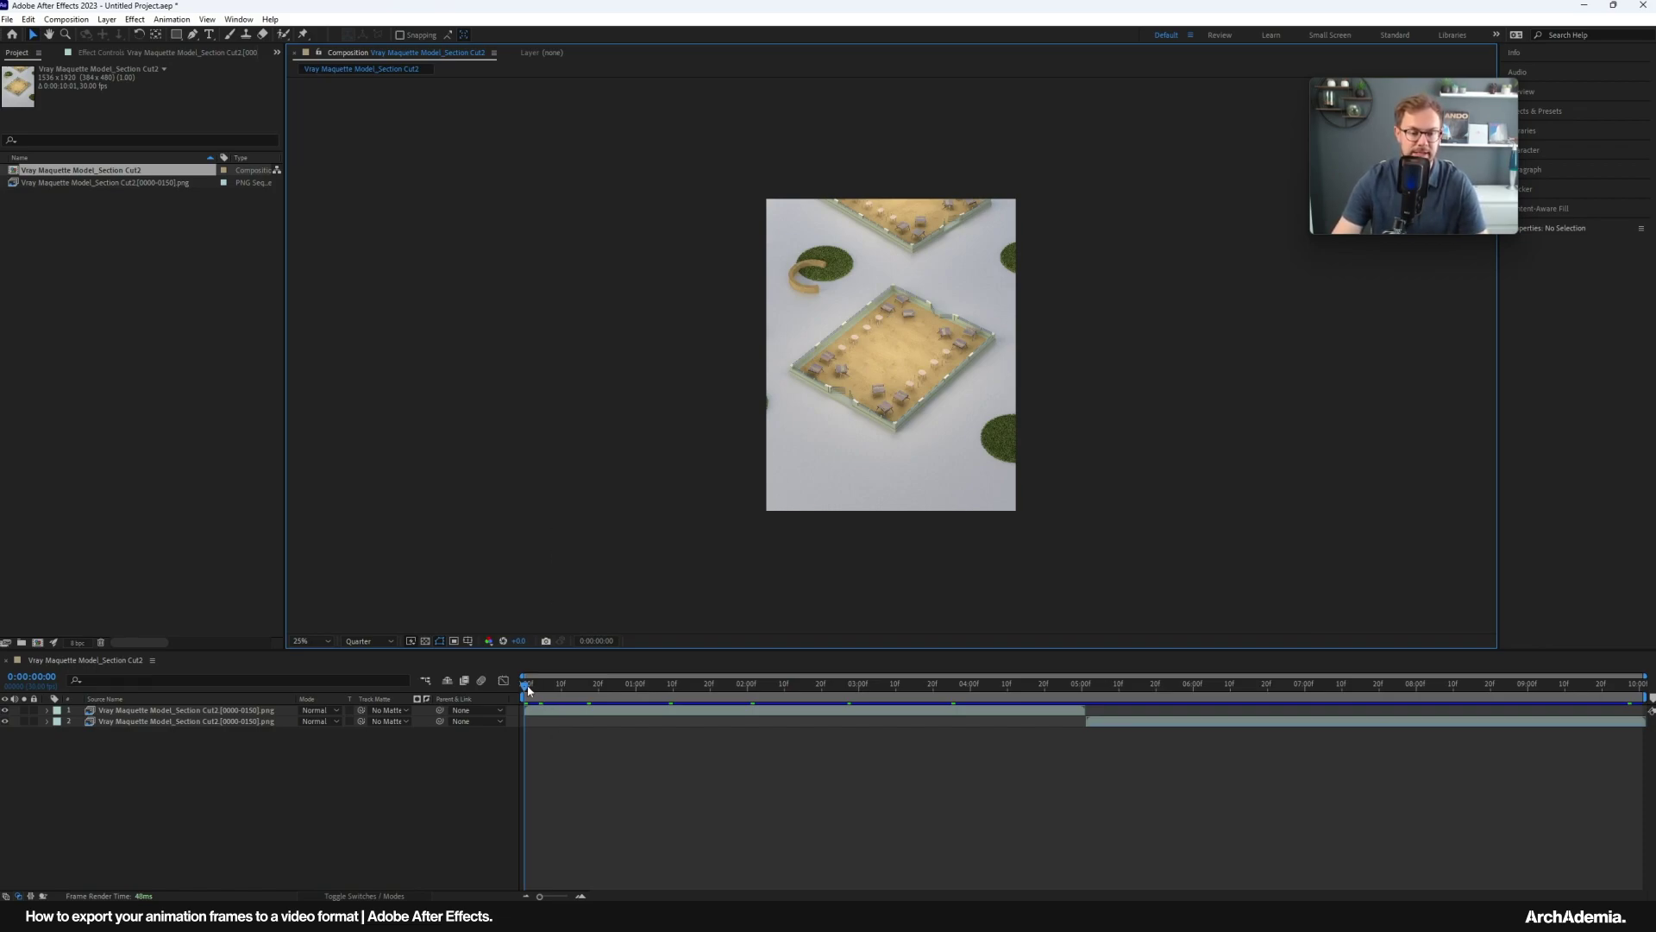
pyautogui.moveTo(526, 688); pyautogui.dragTo(1639, 683)
pyautogui.press('space')
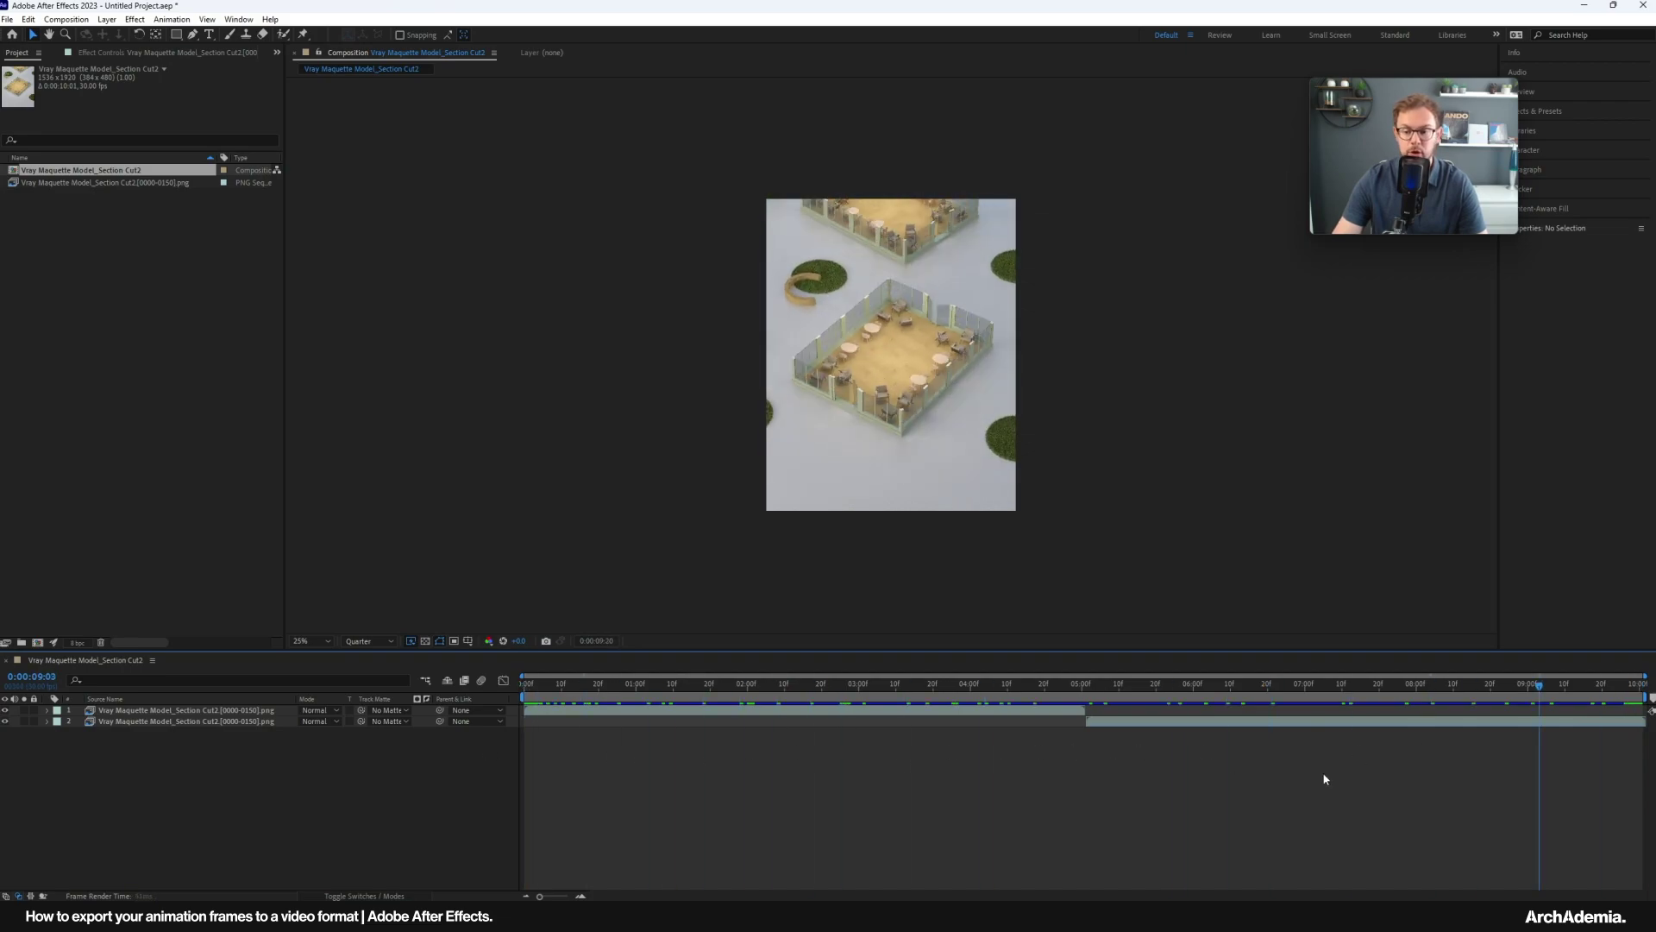